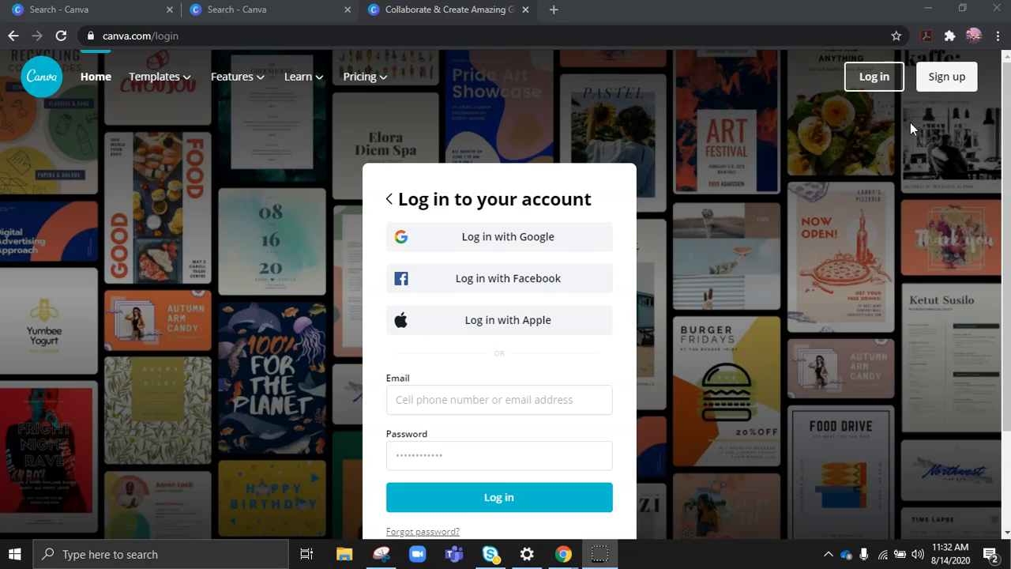
# Step: Log in to the account by filling in the account e-mail and the account password
pyautogui.click(508, 398)
pyautogui.click(469, 432)
pyautogui.click(469, 454)
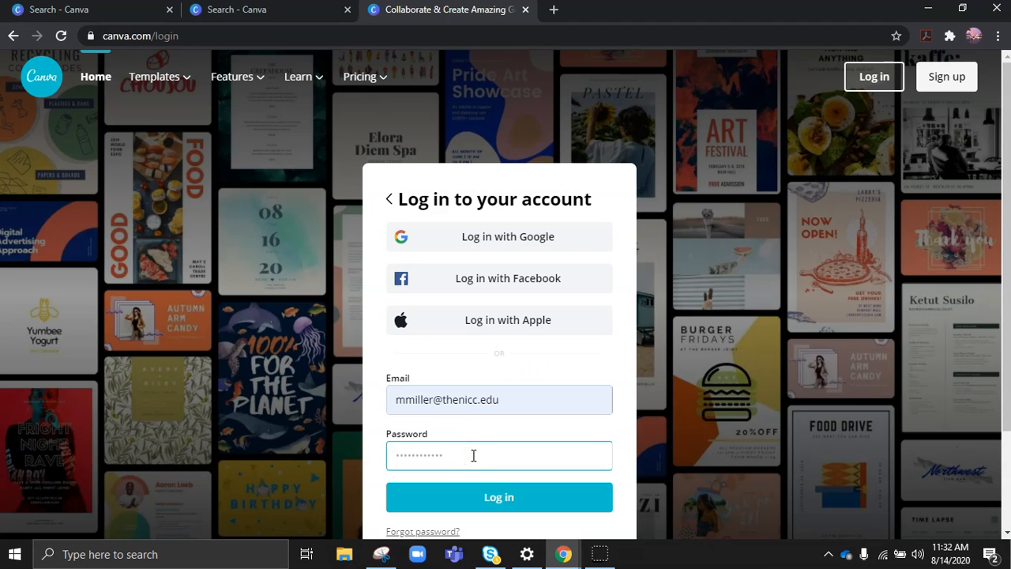
pyautogui.write('••••••••••••')
pyautogui.click(495, 498)
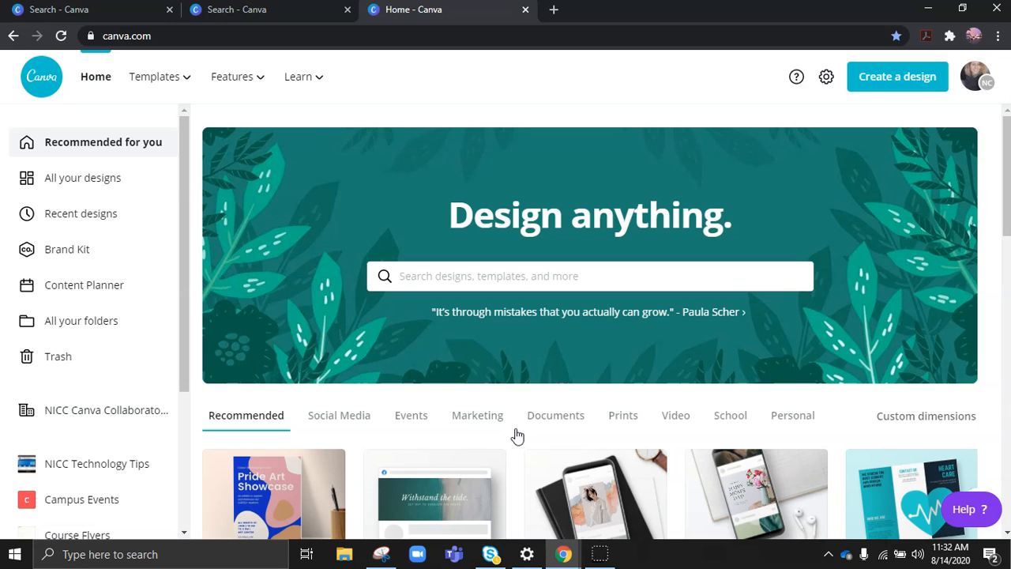
# Step: Search the templates for "flyer" and open the blue desk-graphics career fair template as a new design
pyautogui.write('flyer')
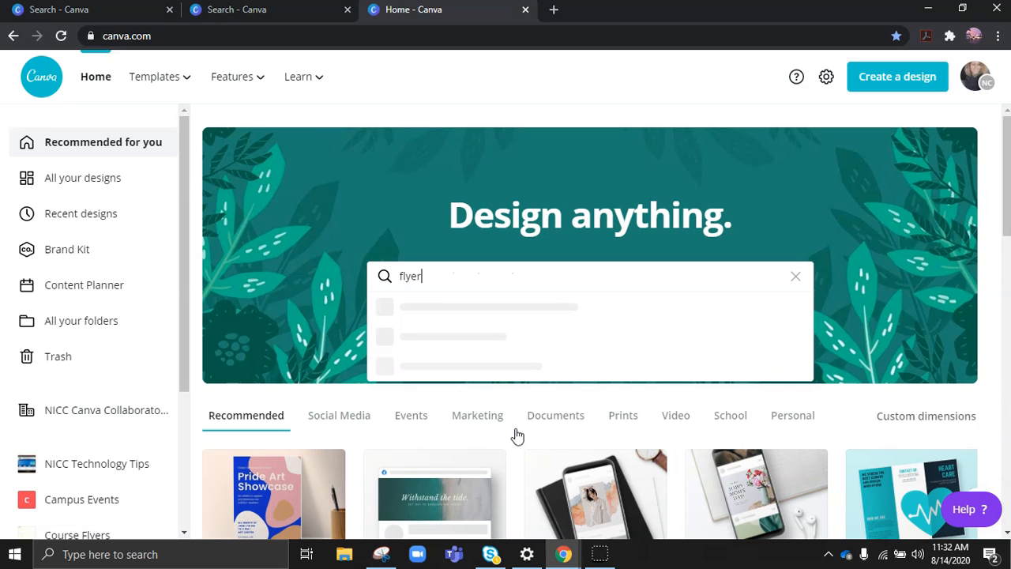
pyautogui.press('Return')
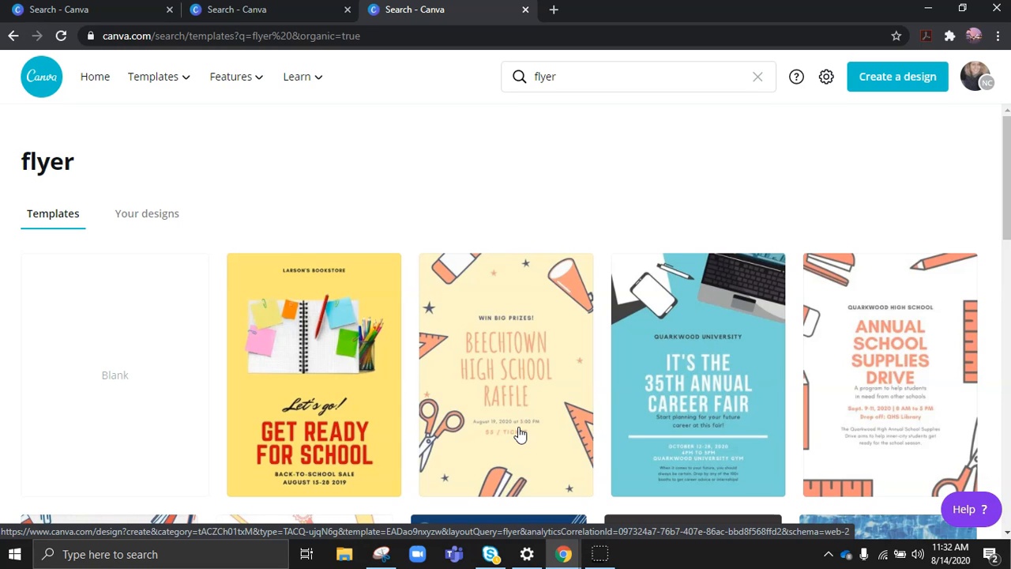
pyautogui.click(528, 421)
pyautogui.scroll(-1, 528, 422)
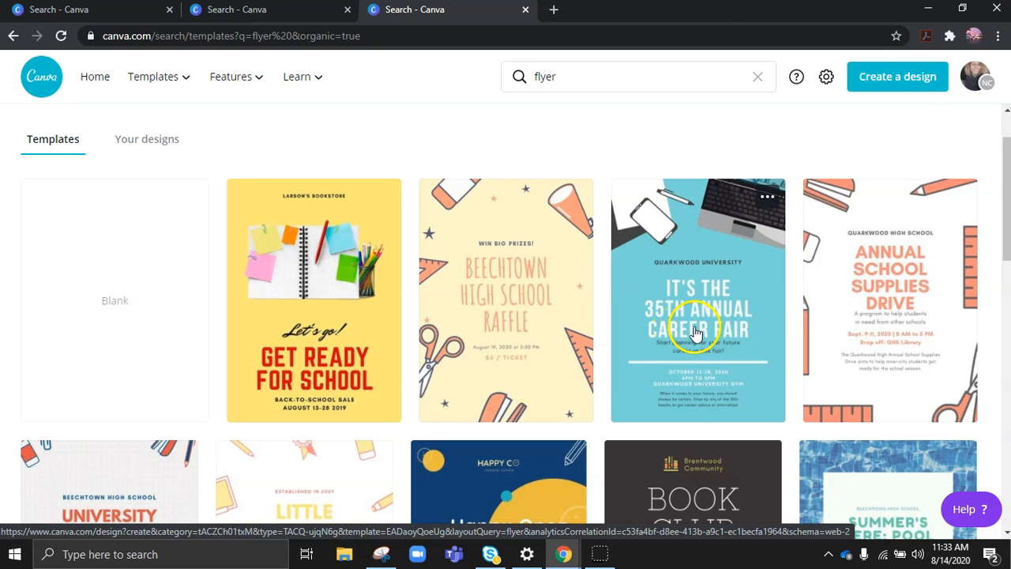
pyautogui.click(696, 332)
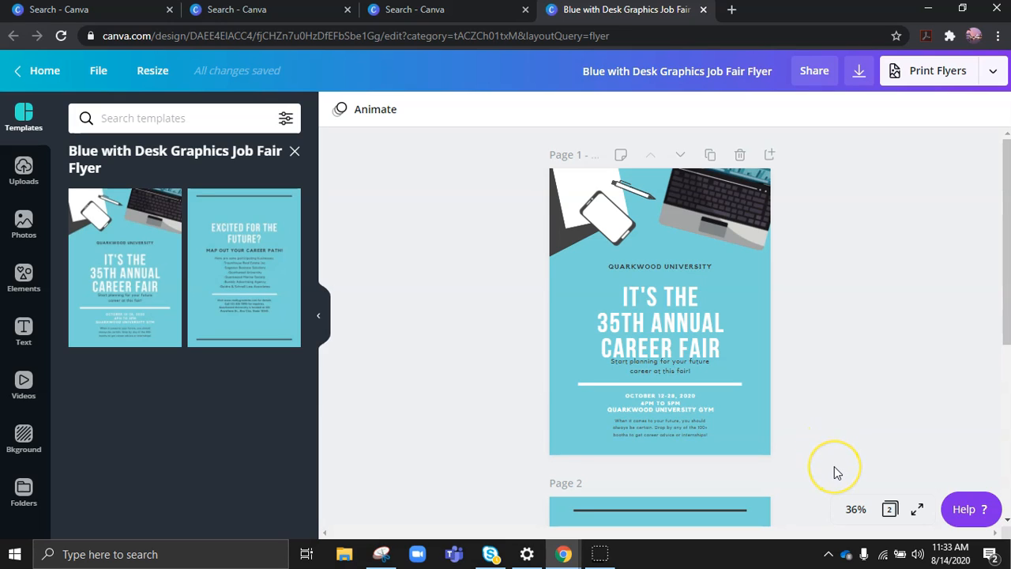
# Step: Set the design zoom to 50% and look over the text and layout of the flyer's first page
pyautogui.click(856, 512)
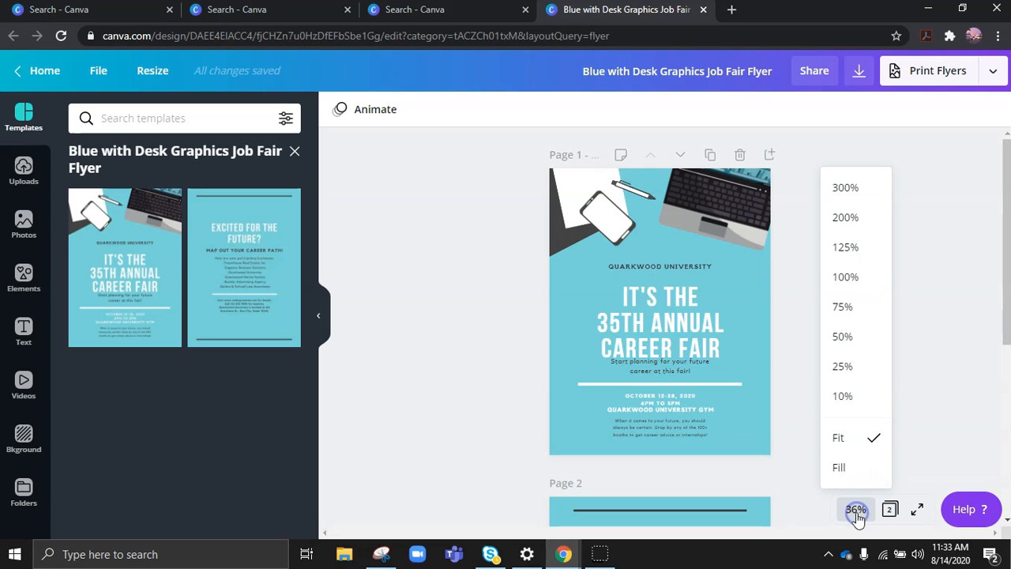
pyautogui.click(844, 338)
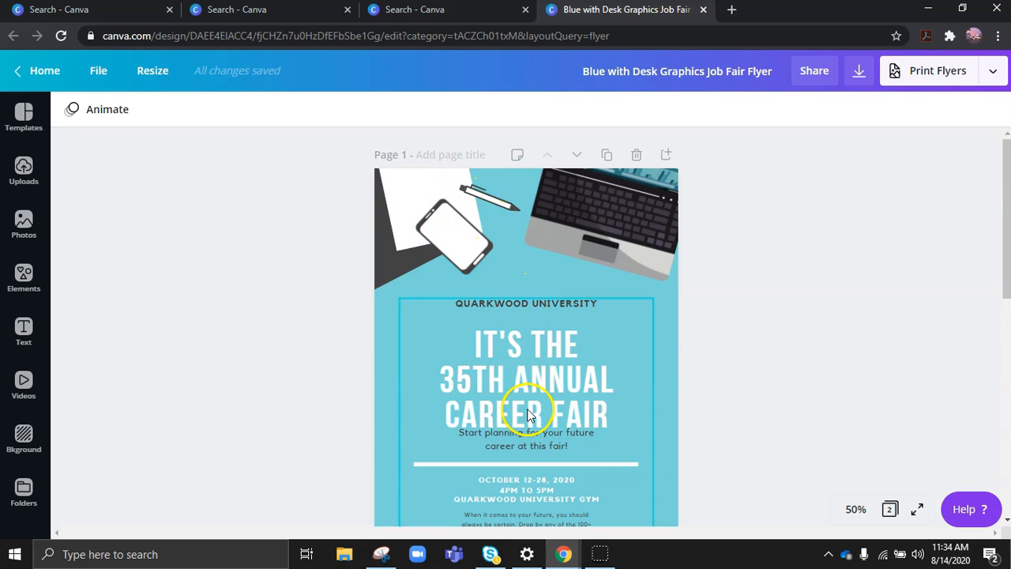
pyautogui.scroll(-2, 528, 413)
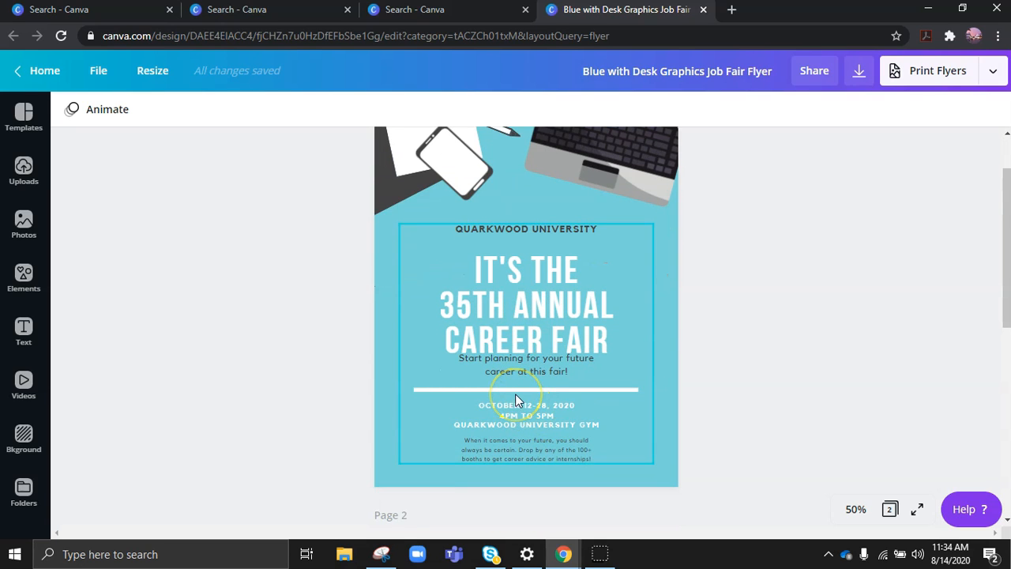
pyautogui.scroll(2, 515, 393)
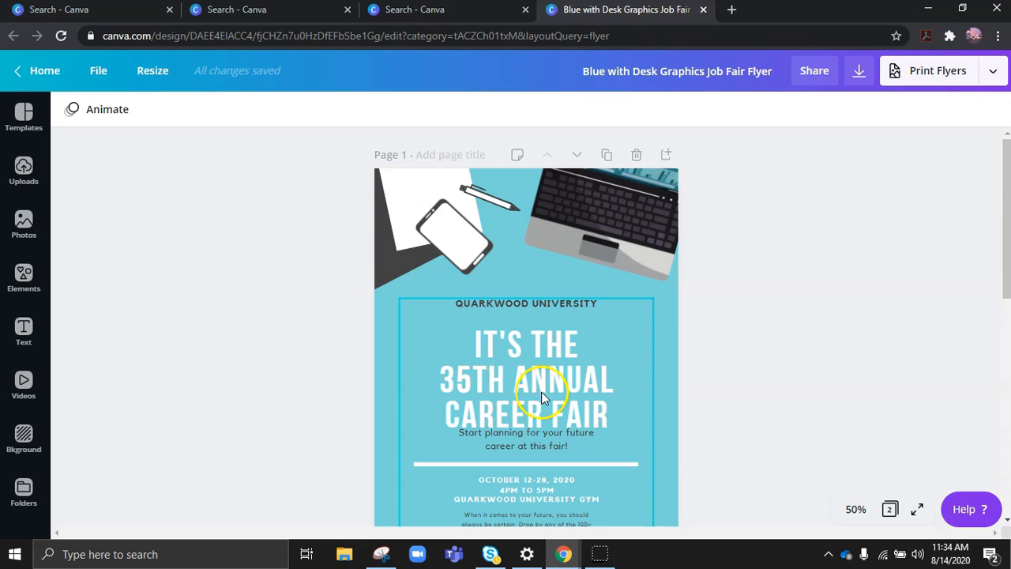
pyautogui.scroll(-2, 534, 383)
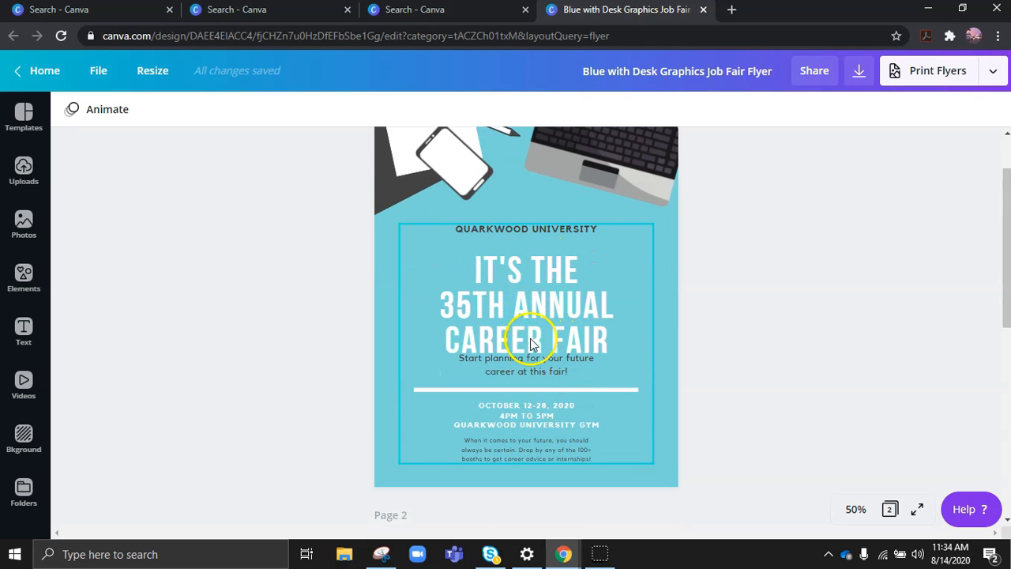
pyautogui.scroll(2, 515, 375)
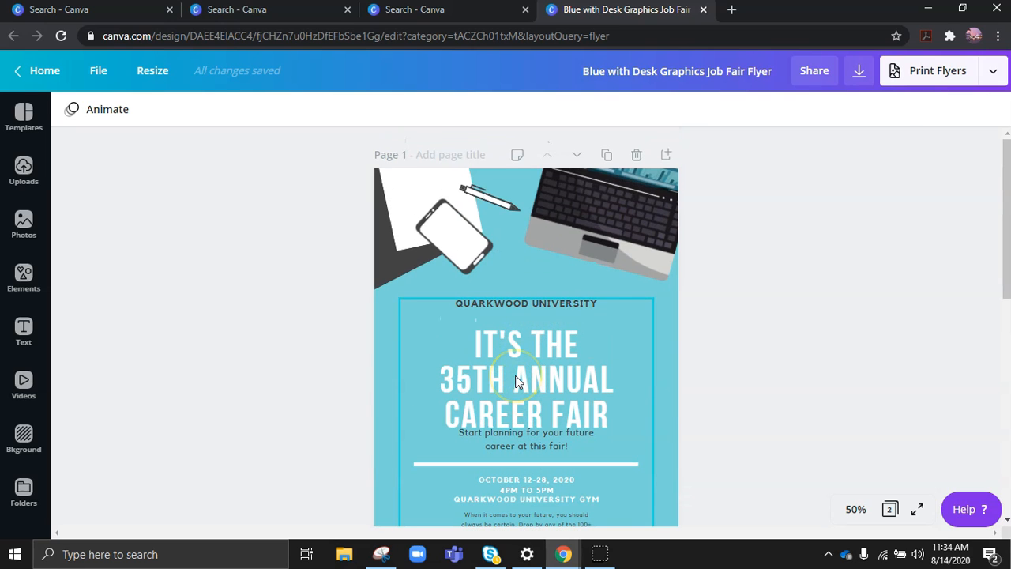
# Step: Replace the large career fair headline on page 1 with "EDUC 1020 CAREER SURVIVAL"
pyautogui.click(515, 381)
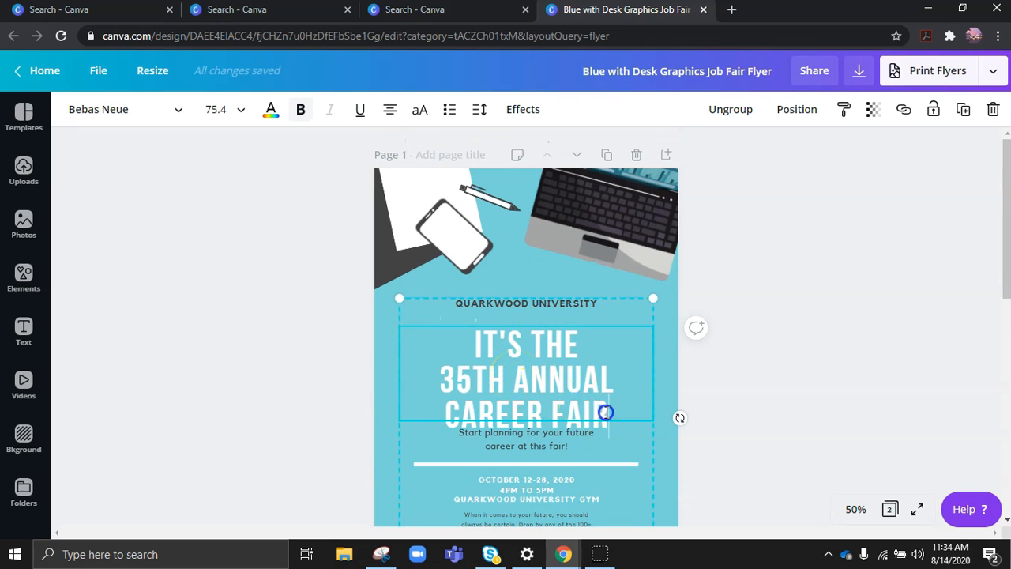
pyautogui.moveTo(607, 414); pyautogui.dragTo(469, 331)
pyautogui.write('CAR')
pyautogui.press('BackSpace')
pyautogui.press('BackSpace')
pyautogui.press('BackSpace')
pyautogui.write('EDUC')
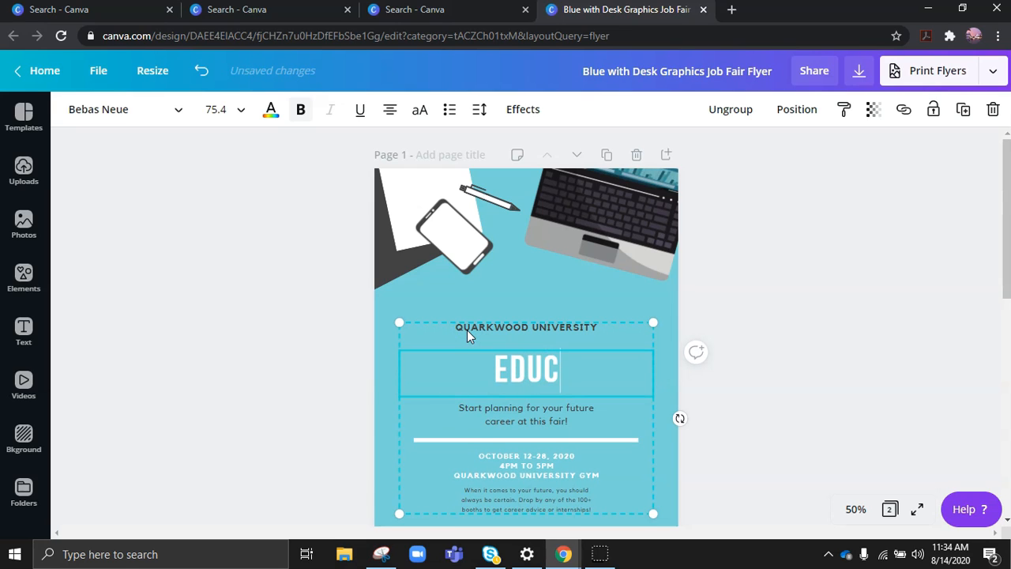
pyautogui.write(' 1020 CARE')
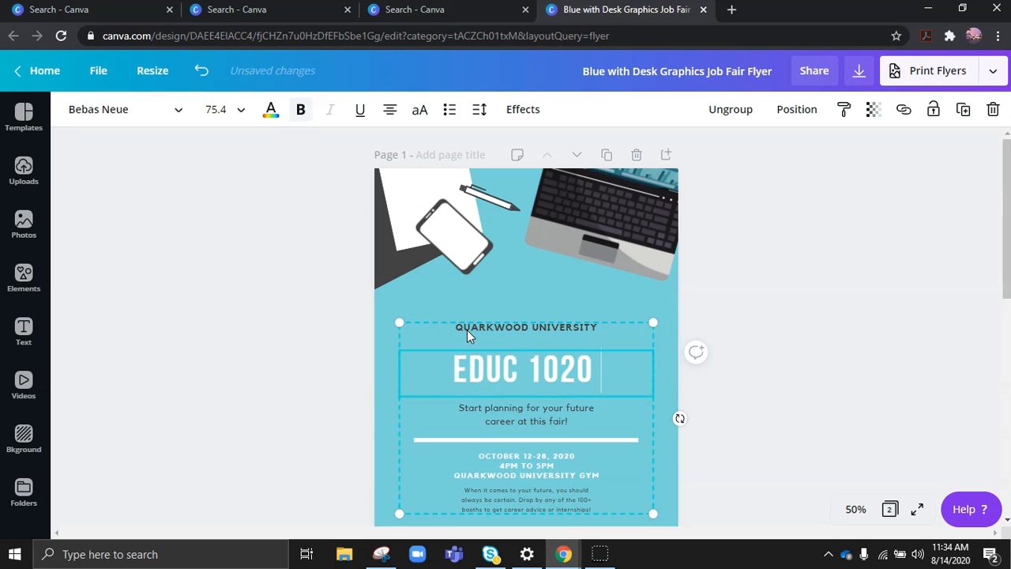
pyautogui.write('ER SURVIVAL')
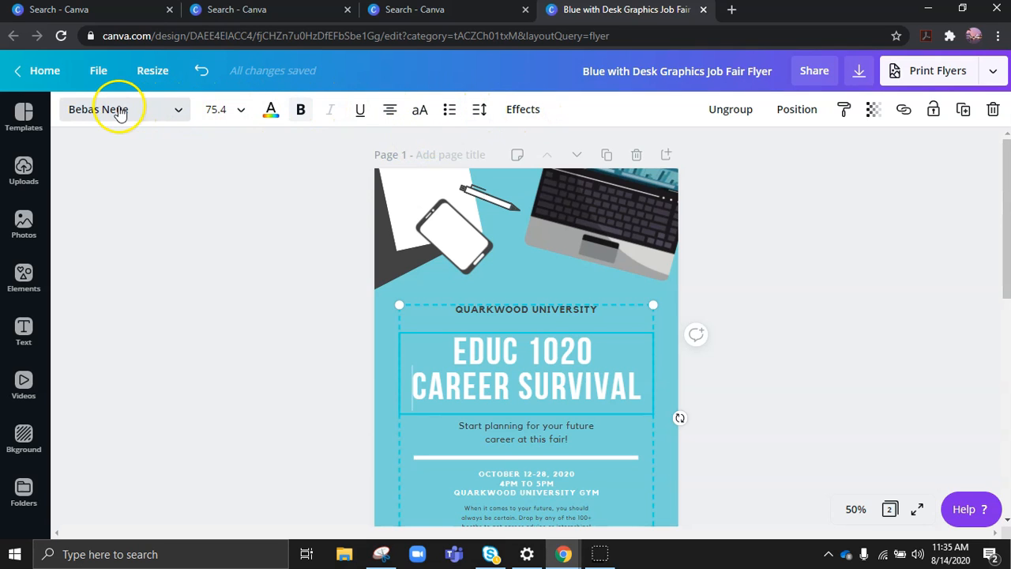
# Step: Look through the font, text color and spacing options available for the headline
pyautogui.click(182, 112)
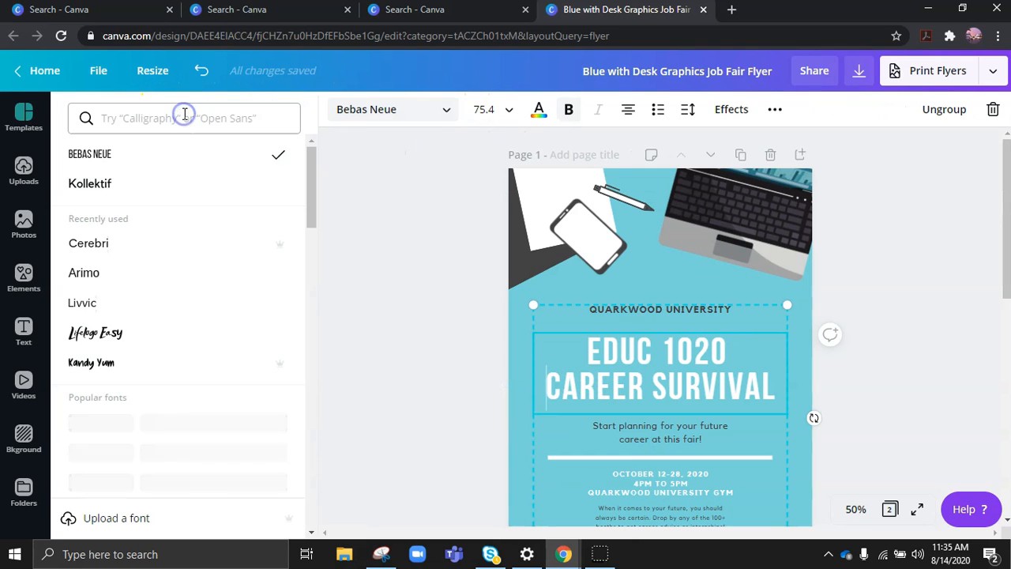
pyautogui.click(500, 114)
pyautogui.click(538, 112)
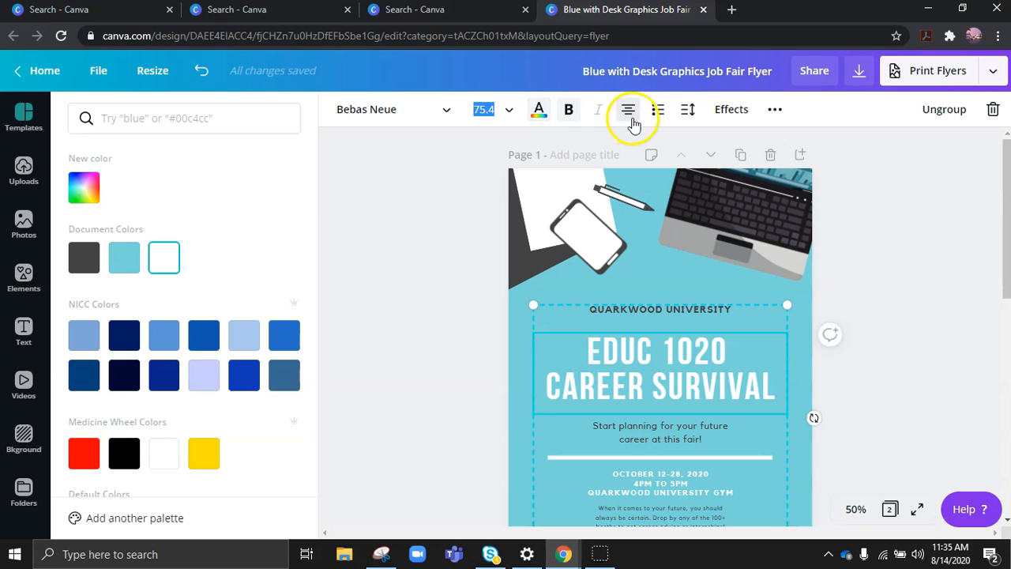
pyautogui.click(688, 110)
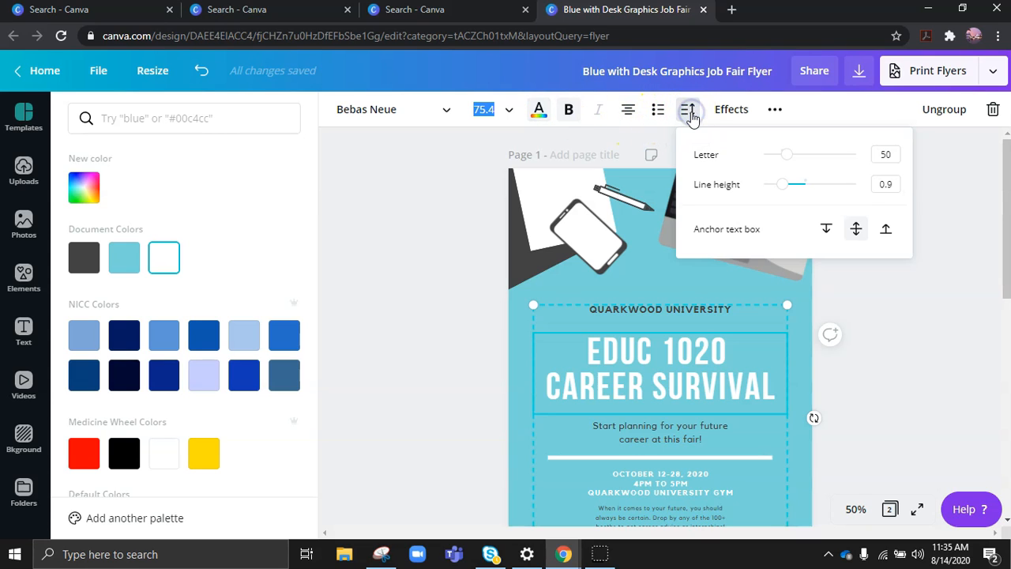
pyautogui.click(689, 114)
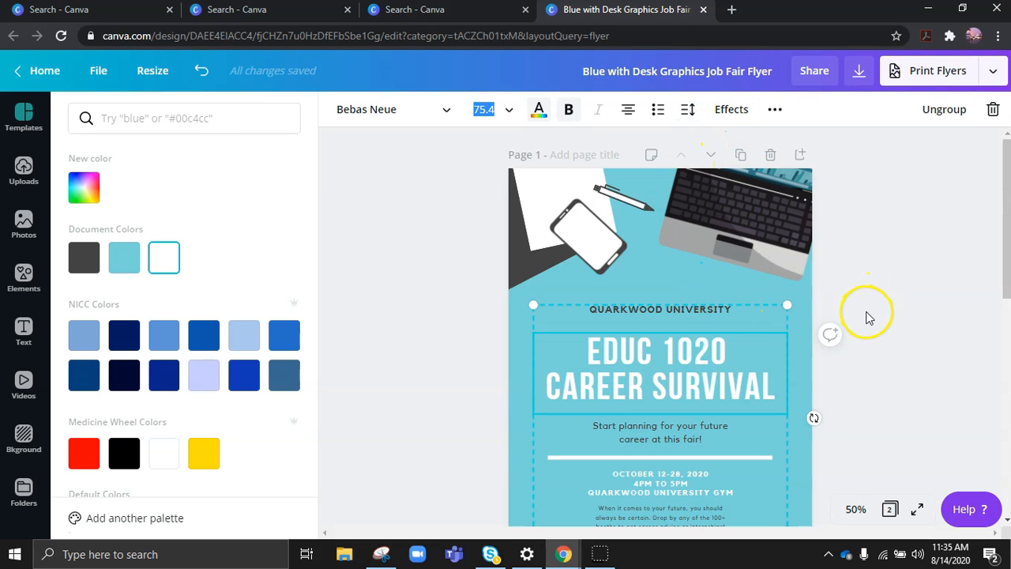
# Step: Replace the university name above the headline with "NEBRASKA INDIAN COMMUNITY COLLEGE"
pyautogui.doubleClick(584, 306)
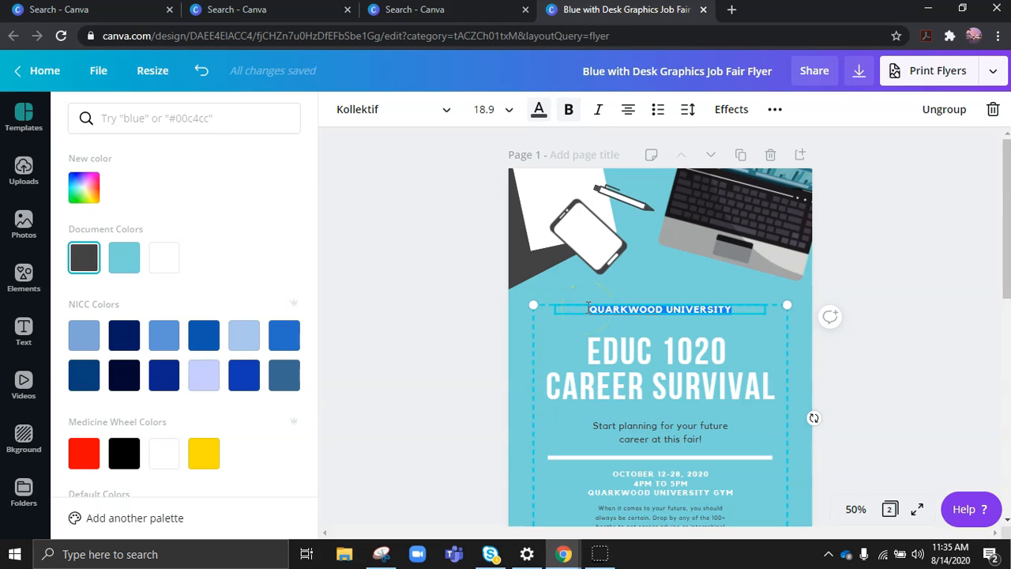
pyautogui.write('N')
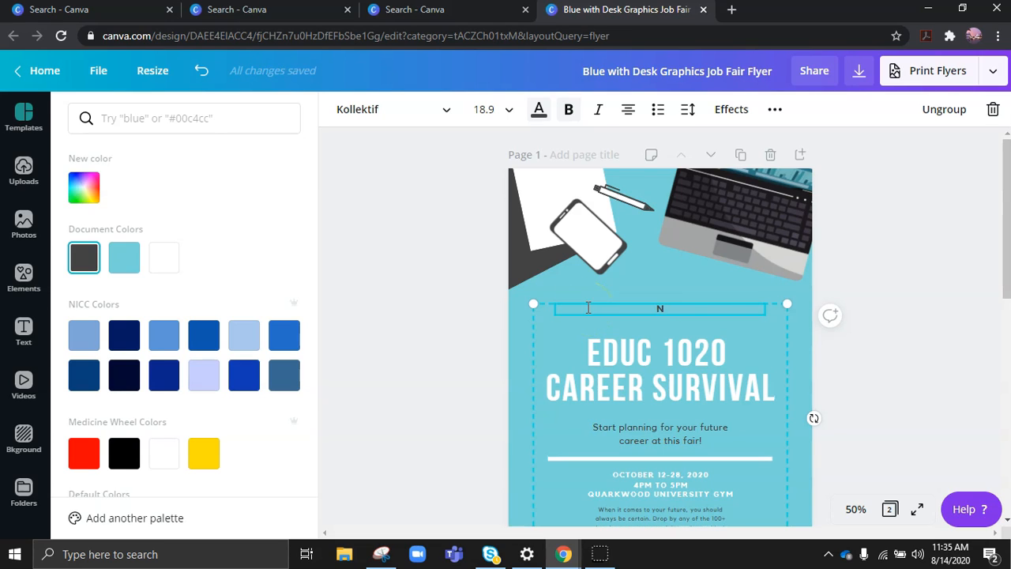
pyautogui.write('EBRASKA')
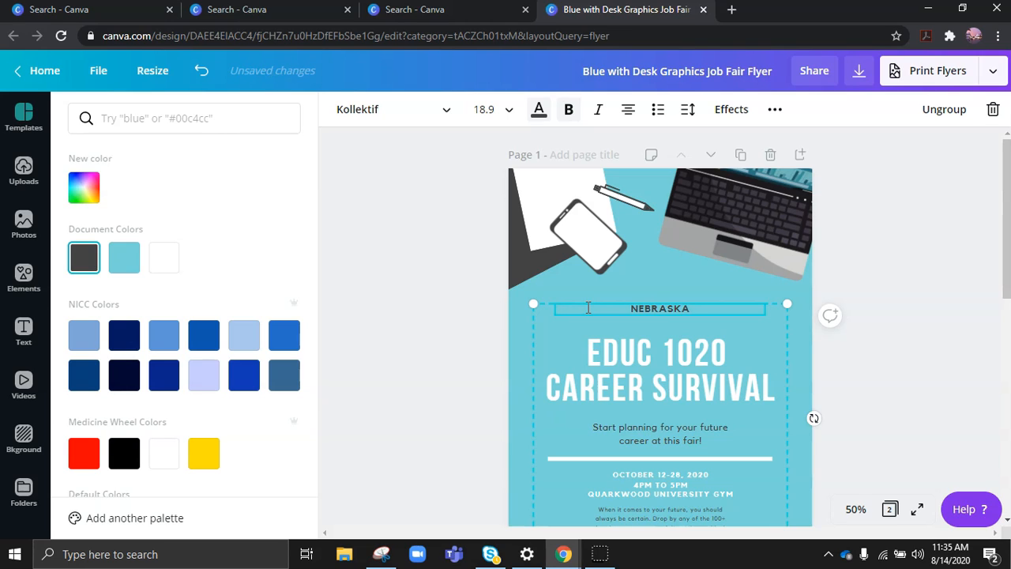
pyautogui.write(' INDIAN COMMUNITY CO')
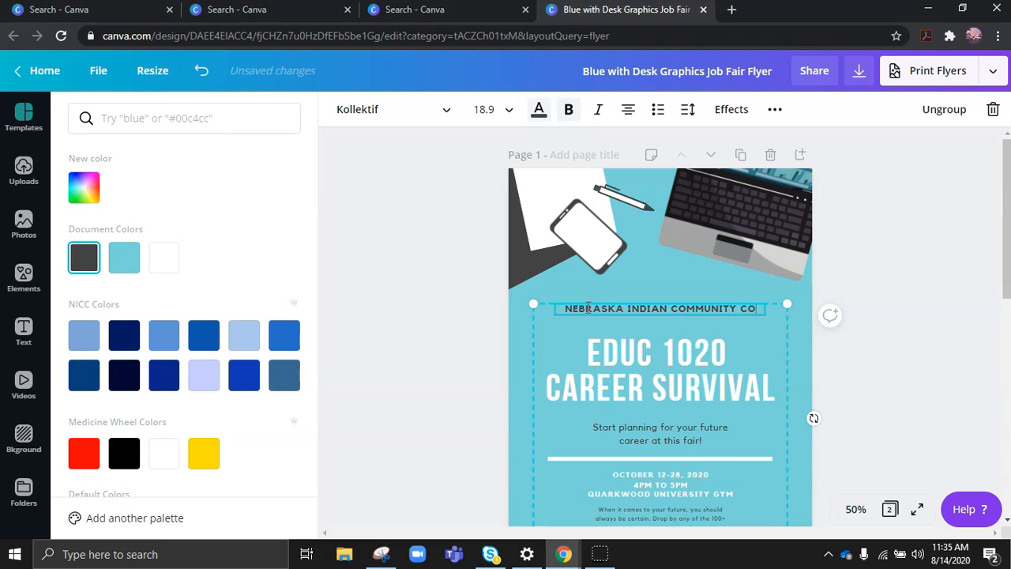
pyautogui.write('LLEGE')
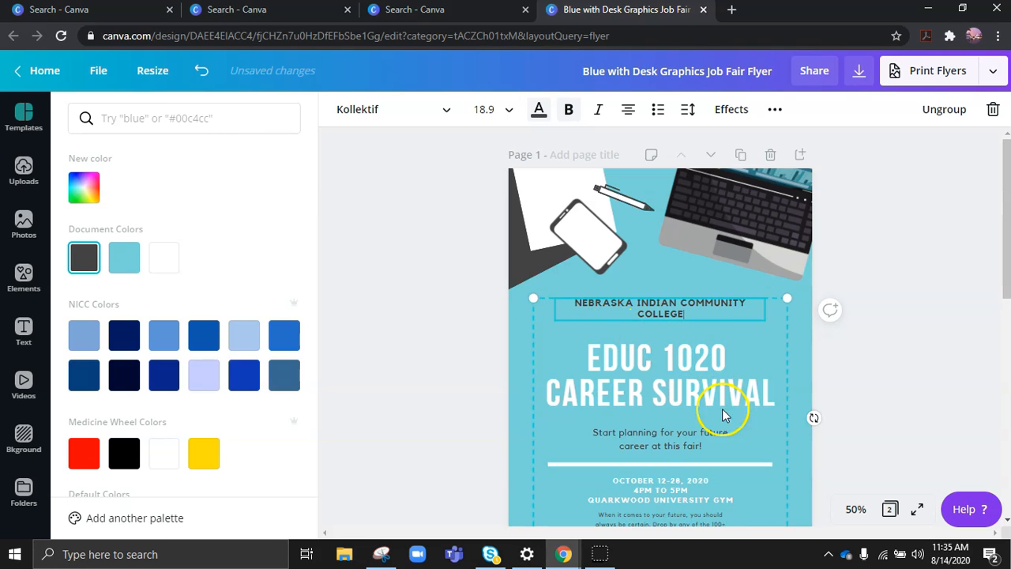
# Step: Replace the tagline below the headline with "- Resumes- Cover Letters -" and "- Interview Tips- Career Readiness -", applying font size 21
pyautogui.click(663, 447)
pyautogui.scroll(-1, 672, 451)
pyautogui.click(699, 370)
pyautogui.moveTo(699, 370); pyautogui.dragTo(585, 356)
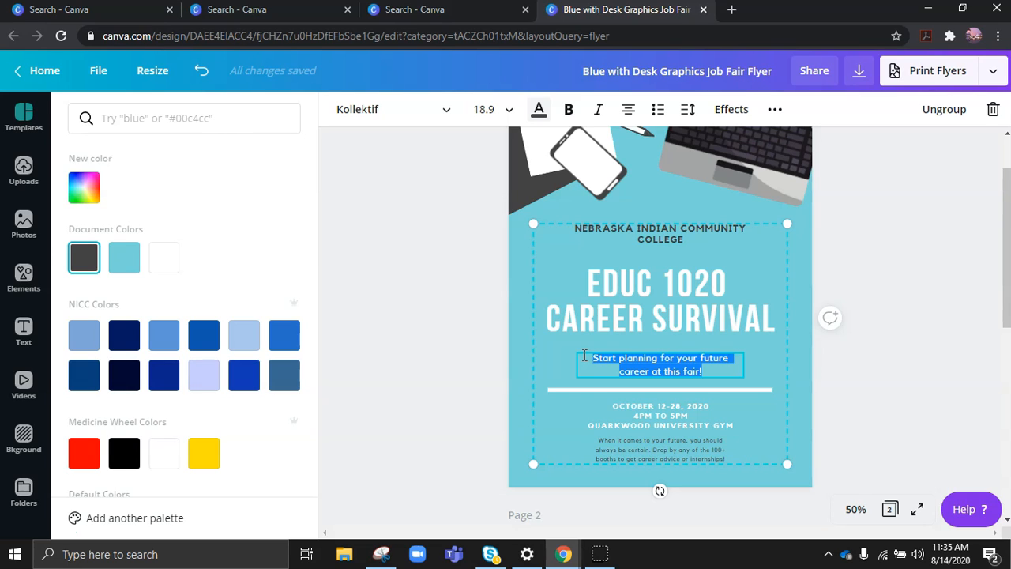
pyautogui.write('- Resumes- Cover Letters - - Interview Tips- Career Readiness -')
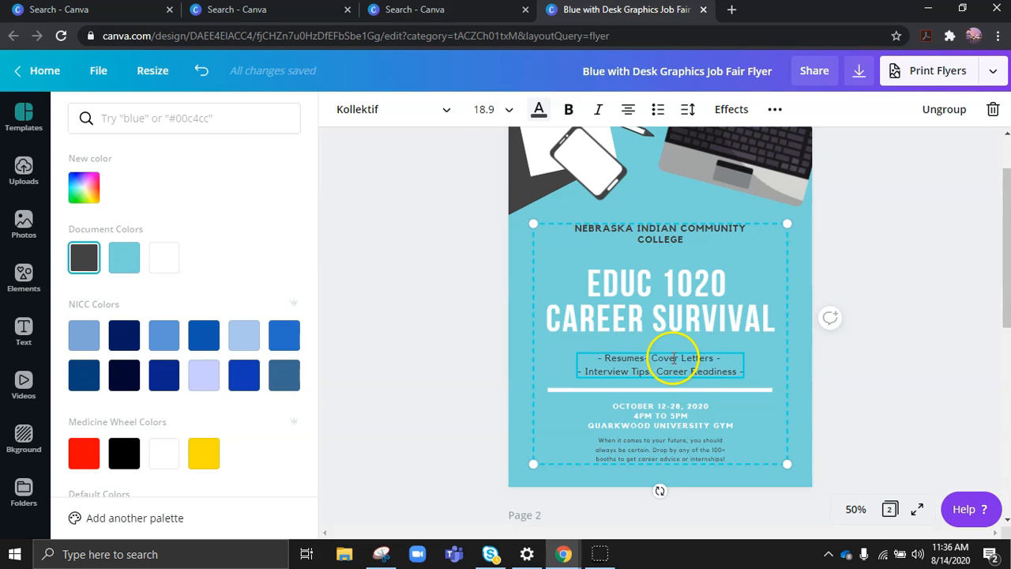
pyautogui.click(510, 114)
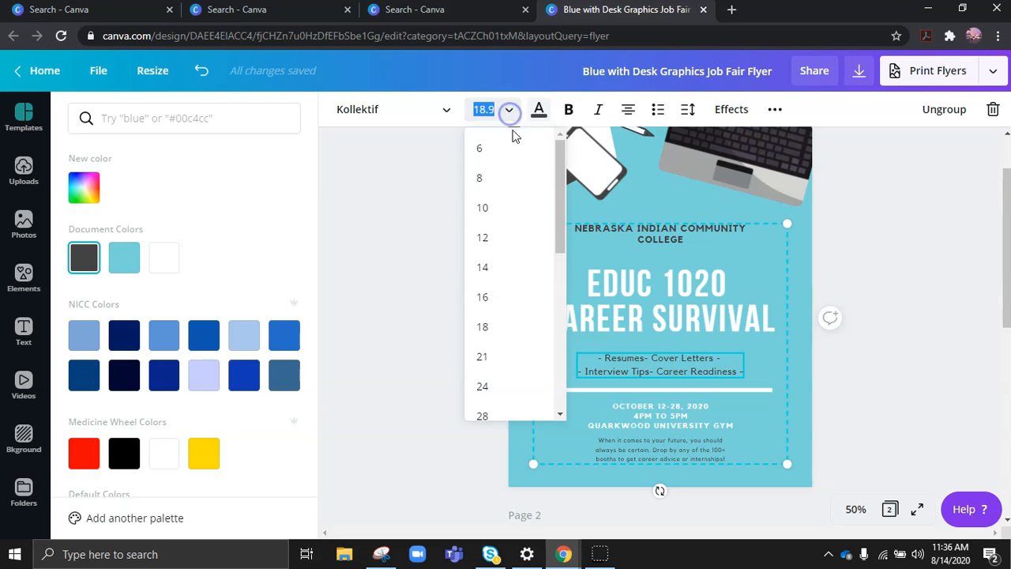
pyautogui.click(485, 357)
# Step: Delete the small description paragraph about the career booths at the bottom of the flyer's text
pyautogui.click(668, 451)
pyautogui.click(679, 439)
pyautogui.press('Return')
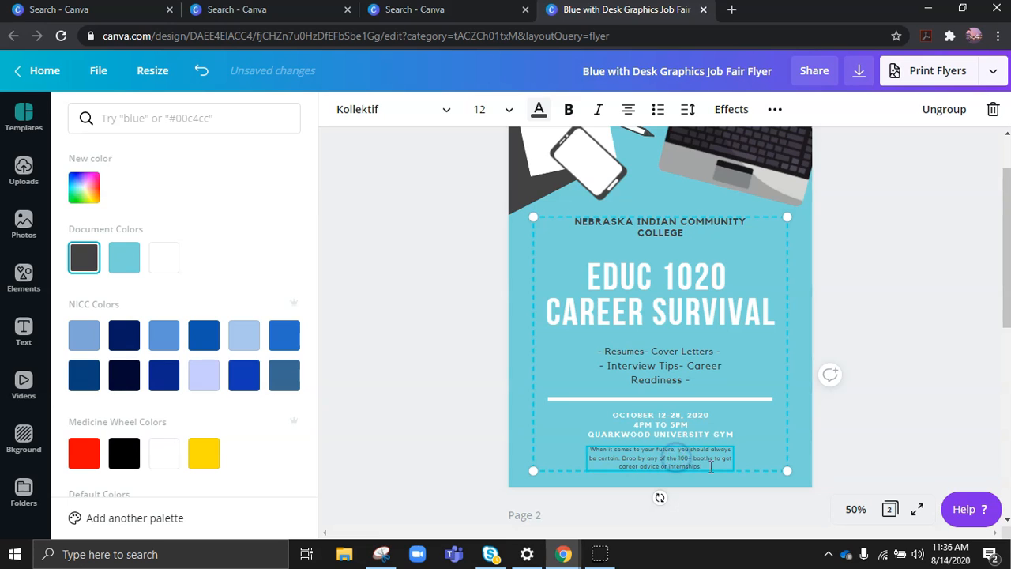
pyautogui.click(594, 448)
pyautogui.press('Delete')
# Step: Replace the date, time and venue lines below the white divider with "WEDNESDAYS 10:50-11:50 AM ON SKYPE FOR BUSINESS"
pyautogui.click(655, 431)
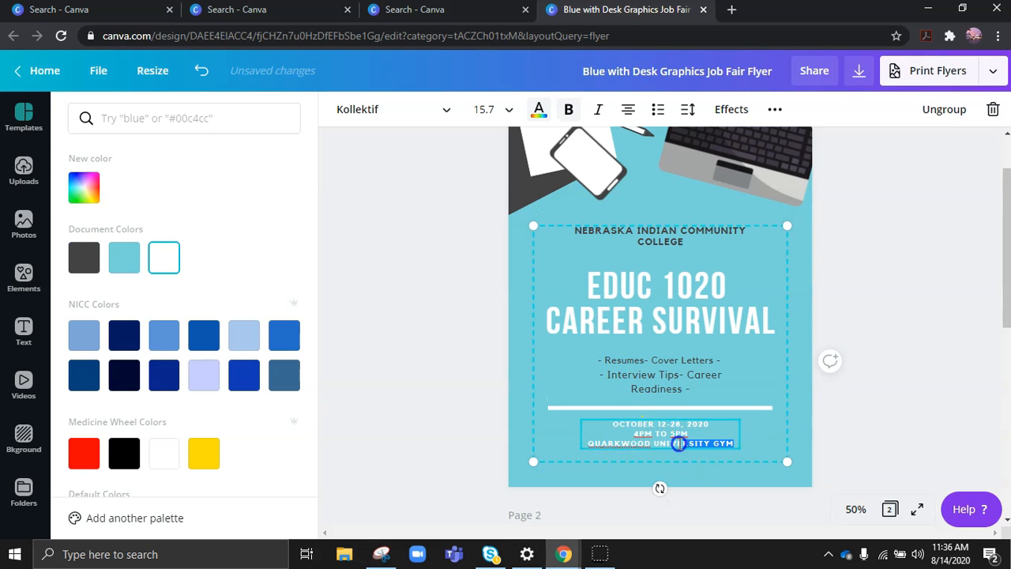
pyautogui.click(618, 427)
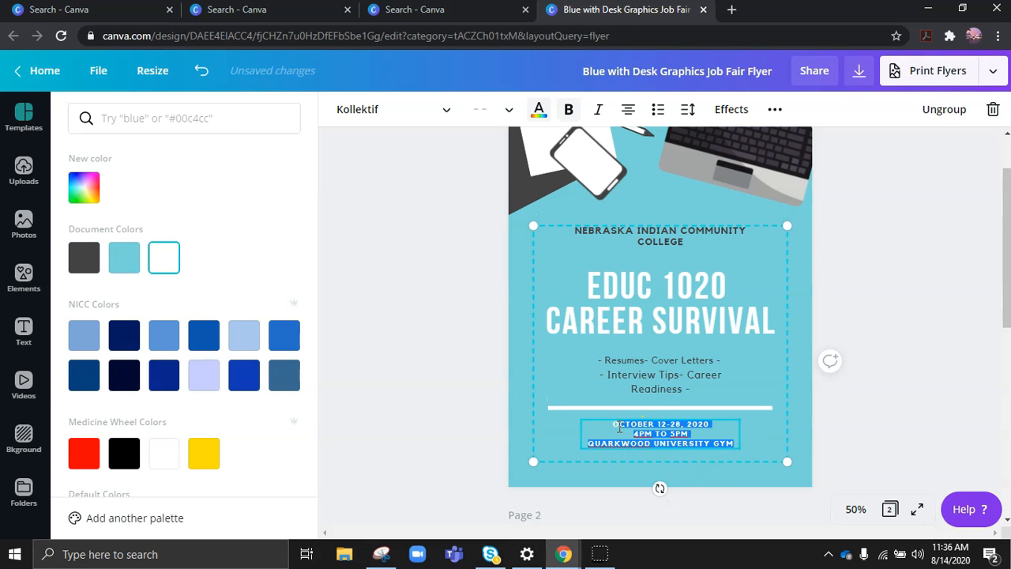
pyautogui.write('O')
pyautogui.press('BackSpace')
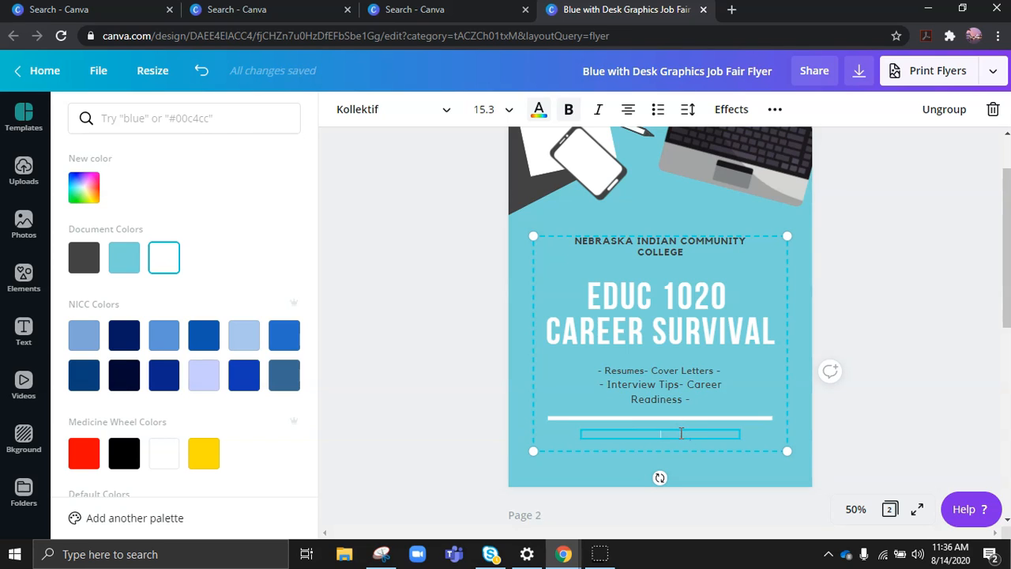
pyautogui.write('10:50-11:50 AM')
pyautogui.click(670, 433)
pyautogui.click(635, 439)
pyautogui.write('WEDNESDAYS 10:50-11:50 AM')
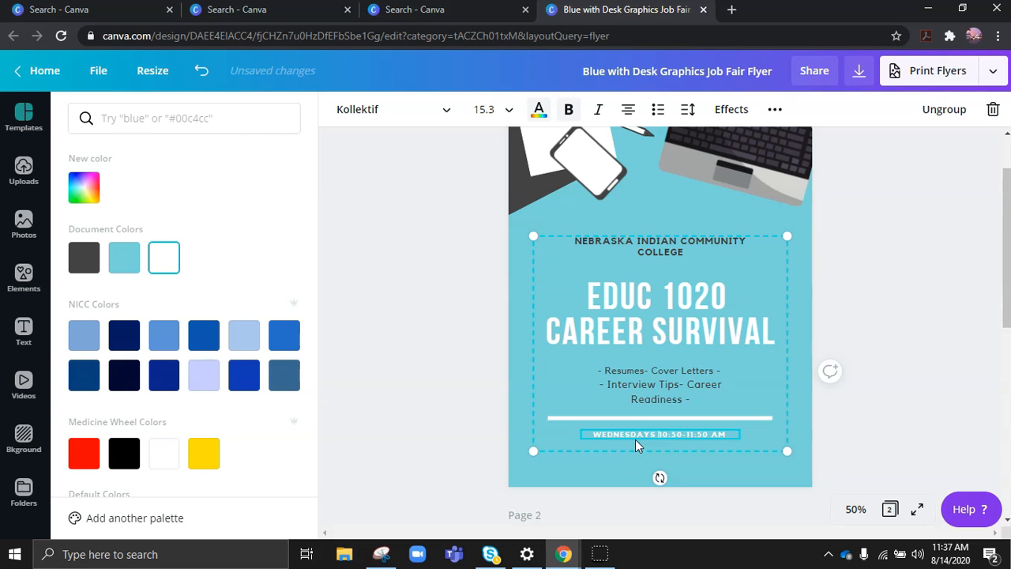
pyautogui.write(' ON')
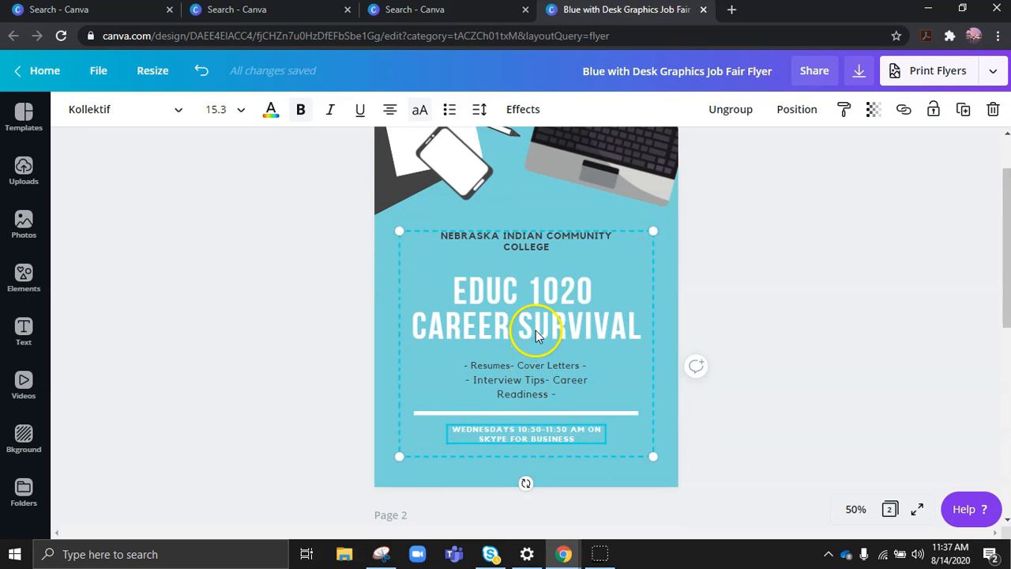
# Step: Move the whole text group slightly upward on page 1 of the flyer
pyautogui.click(529, 347)
pyautogui.moveTo(528, 347); pyautogui.dragTo(528, 336)
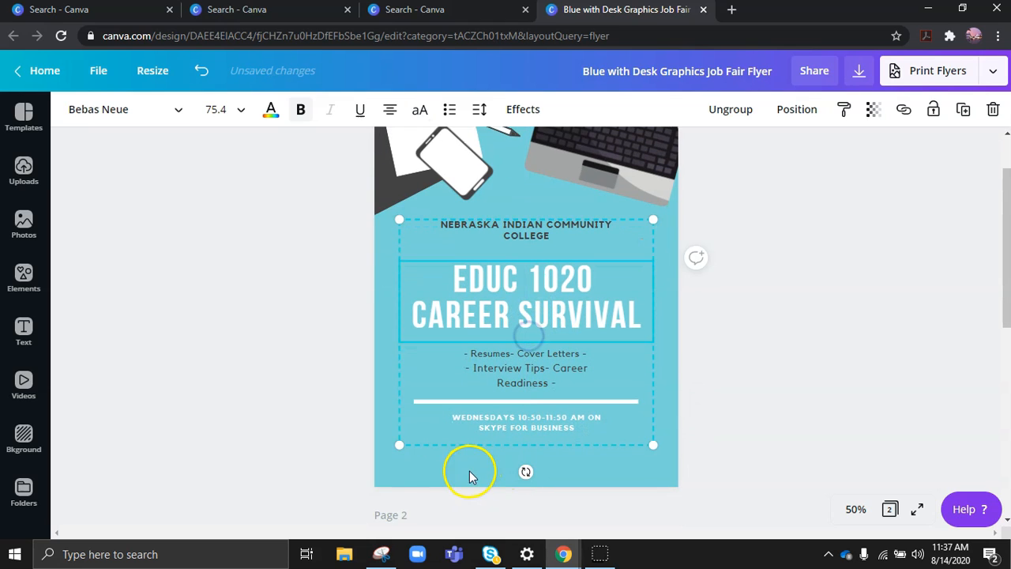
# Step: Paste the campus contact details below the Skype for Business line and reduce their font size
pyautogui.click(469, 471)
pyautogui.click(582, 430)
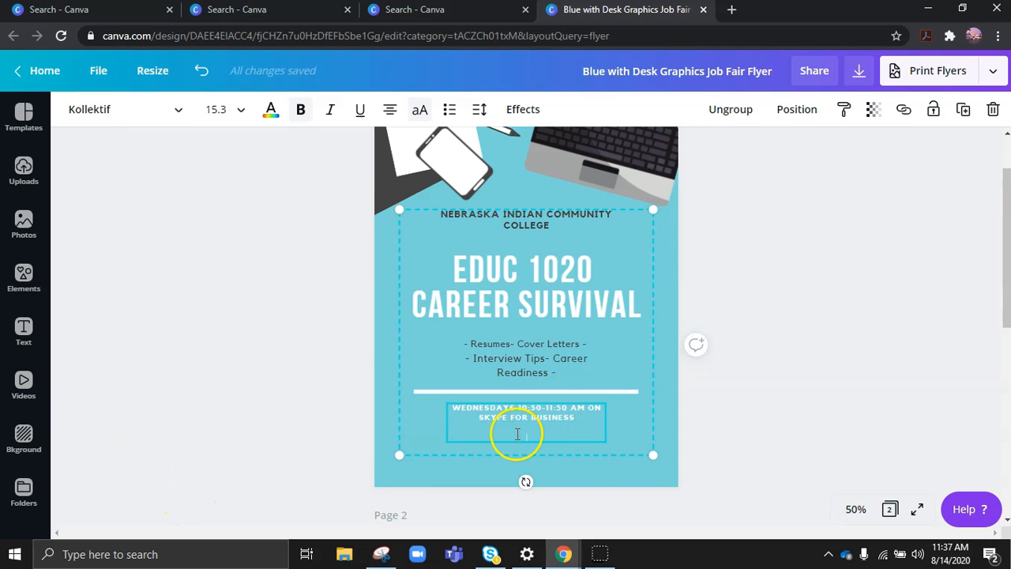
pyautogui.hotkey('ctrl', 'v')
pyautogui.moveTo(543, 477); pyautogui.dragTo(479, 398)
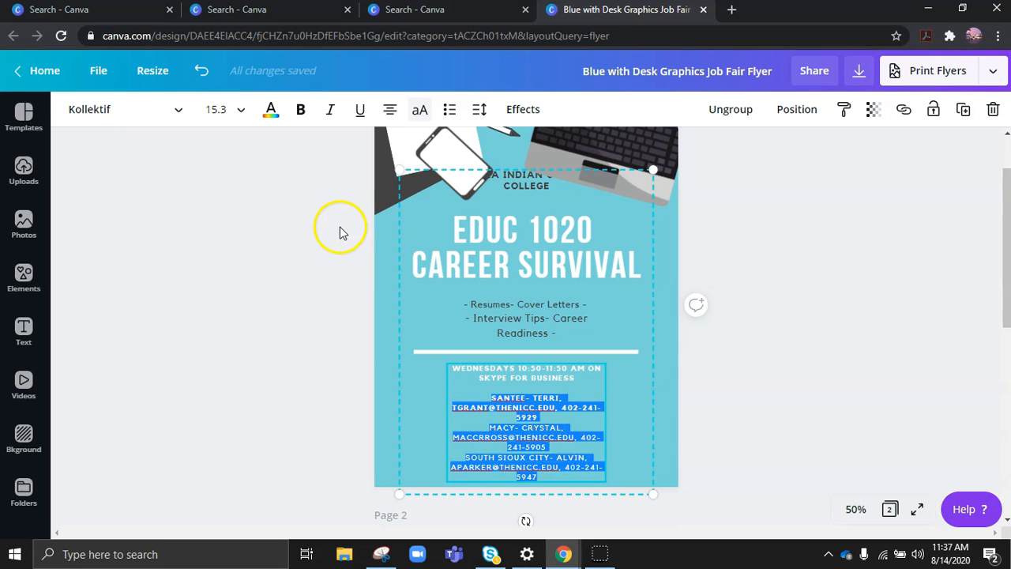
pyautogui.click(241, 108)
pyautogui.click(219, 234)
# Step: Move the whole text group down, clear of the desk graphics, and ungroup its elements
pyautogui.scroll(2, 582, 398)
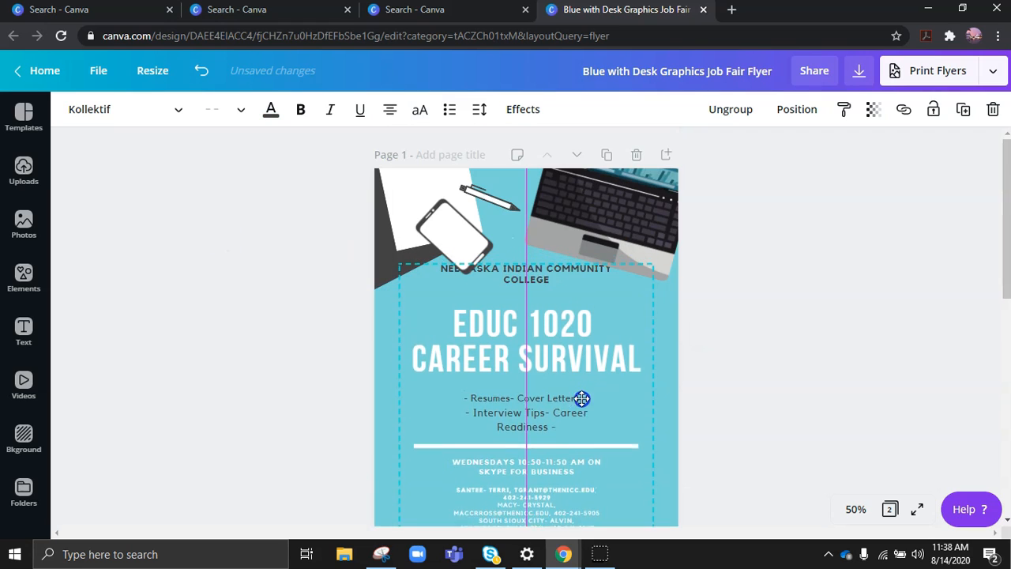
pyautogui.scroll(-1, 580, 416)
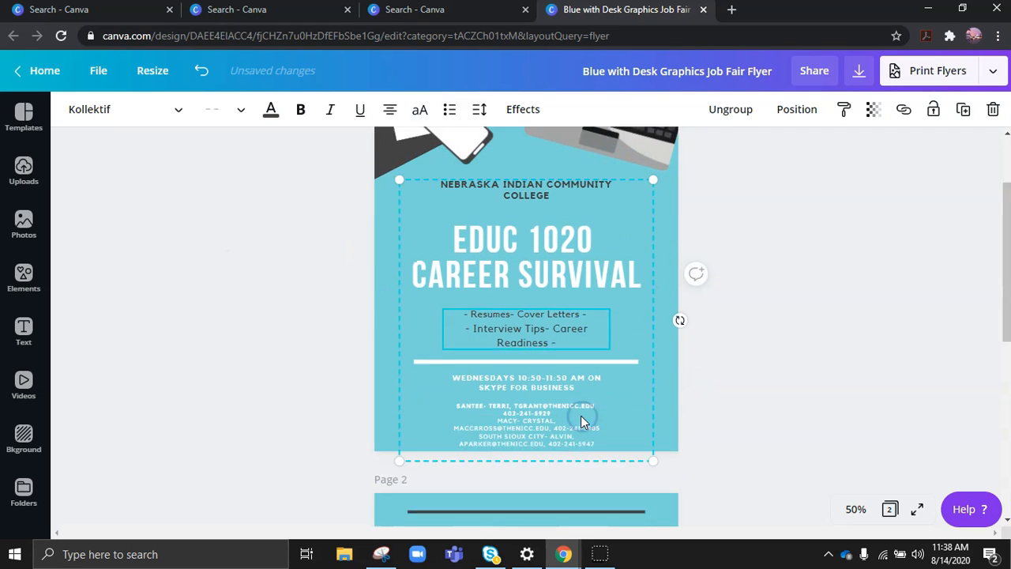
pyautogui.scroll(1, 581, 415)
pyautogui.click(727, 112)
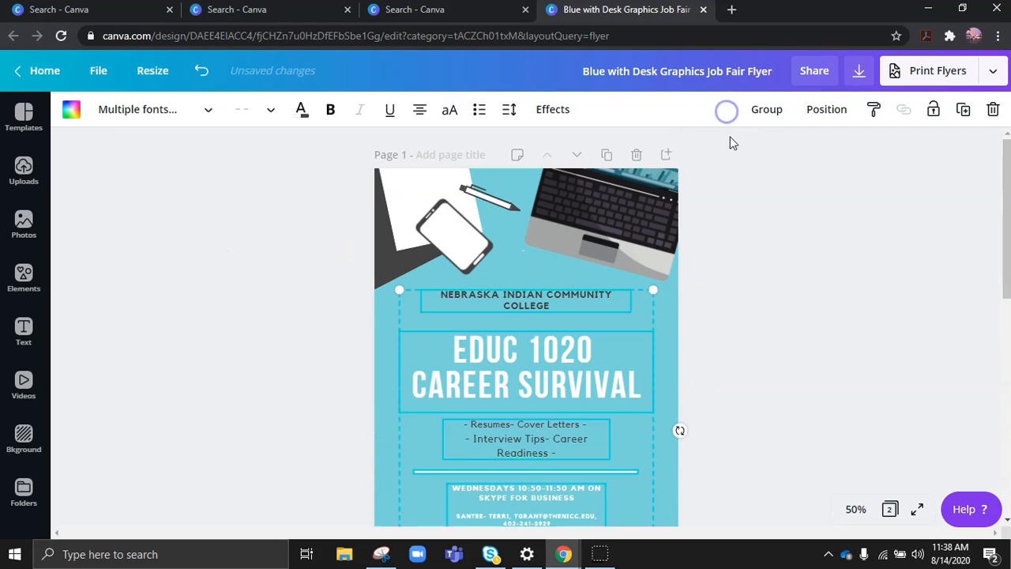
pyautogui.click(731, 304)
# Step: Move the headline, the tagline and the white divider upward individually to tighten the spacing between them
pyautogui.moveTo(519, 362); pyautogui.dragTo(517, 355)
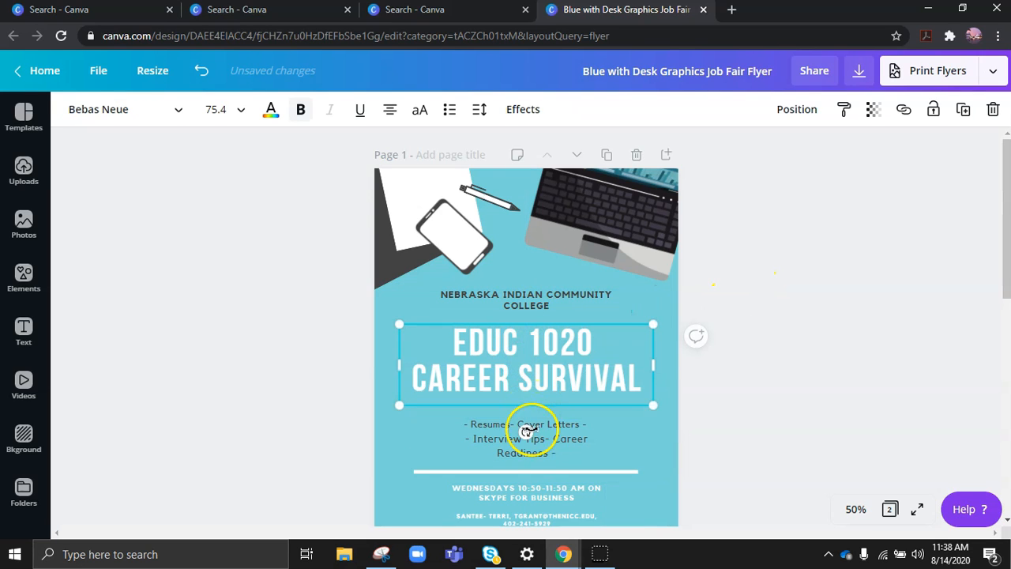
pyautogui.moveTo(553, 437); pyautogui.dragTo(550, 423)
pyautogui.moveTo(539, 365); pyautogui.dragTo(556, 345)
pyautogui.scroll(-1, 540, 358)
pyautogui.moveTo(554, 397); pyautogui.dragTo(561, 376)
# Step: Widen the tagline box so "- Interview Tips- Career Readiness -" fits on one line, and move the divider and contact details up beneath it
pyautogui.click(549, 344)
pyautogui.moveTo(444, 345); pyautogui.dragTo(428, 345)
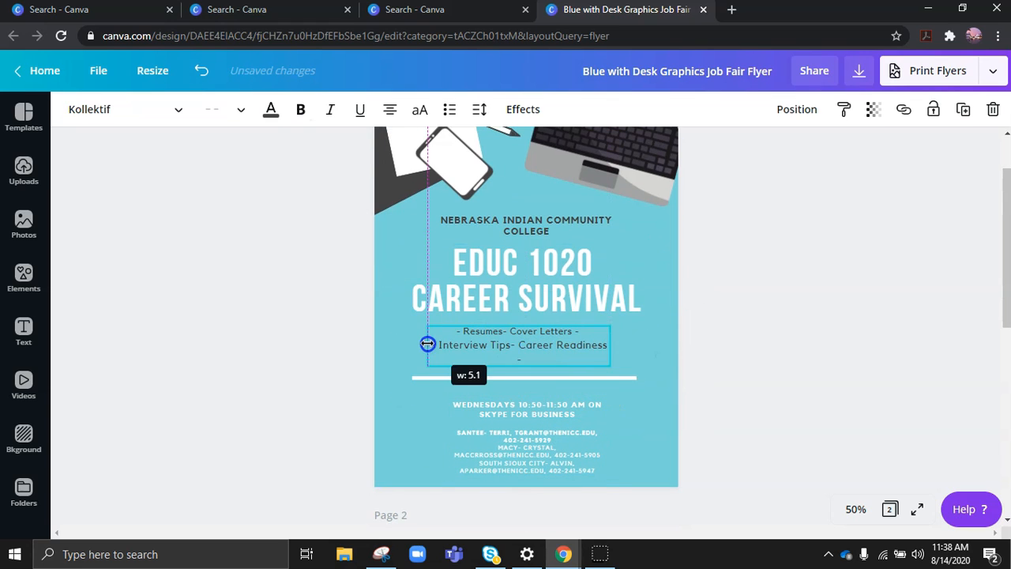
pyautogui.moveTo(609, 344); pyautogui.dragTo(630, 346)
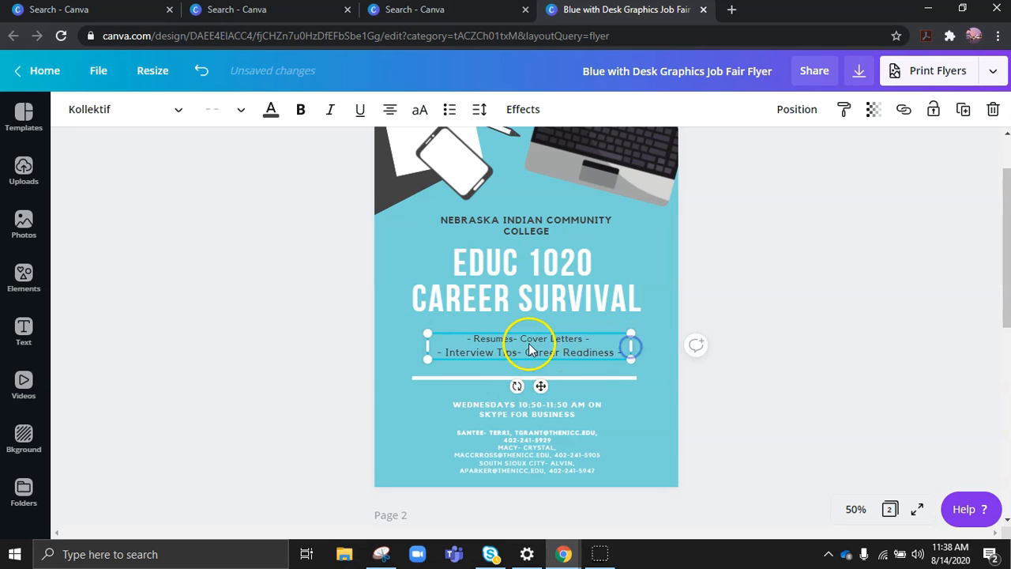
pyautogui.moveTo(582, 379); pyautogui.dragTo(578, 364)
pyautogui.moveTo(555, 437); pyautogui.dragTo(553, 424)
pyautogui.scroll(1, 474, 371)
pyautogui.click(406, 317)
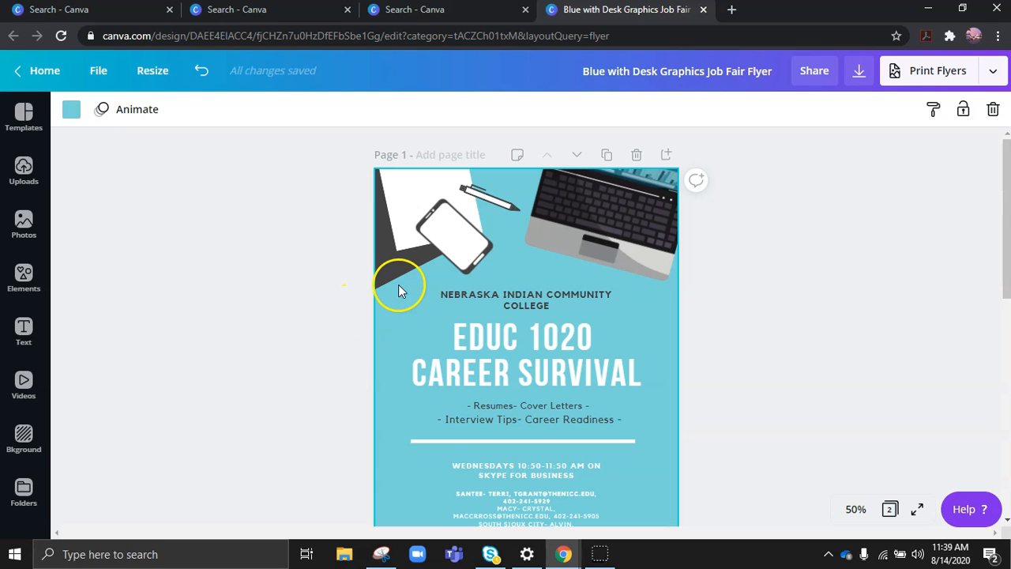
pyautogui.click(458, 245)
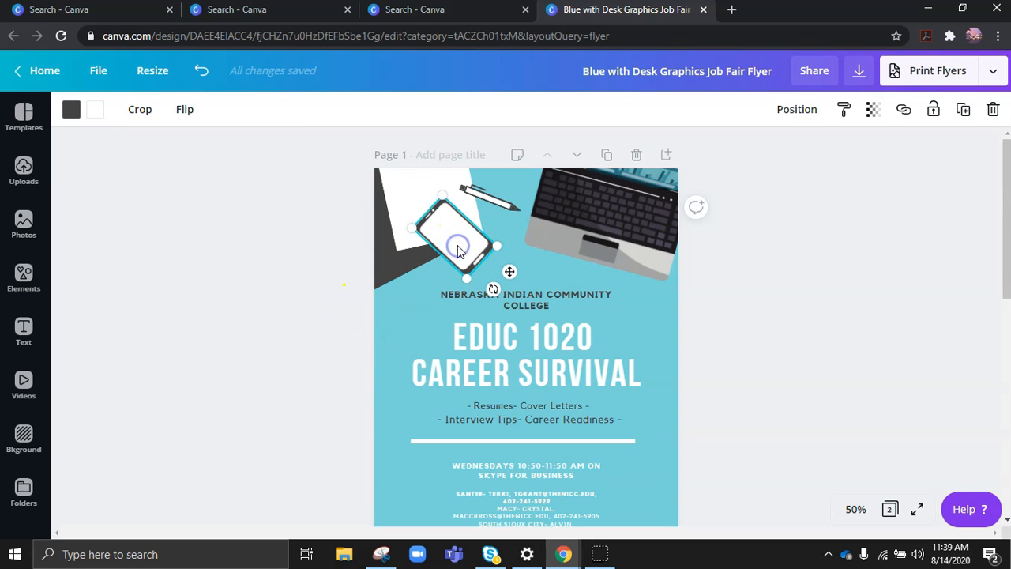
pyautogui.click(391, 336)
pyautogui.click(472, 341)
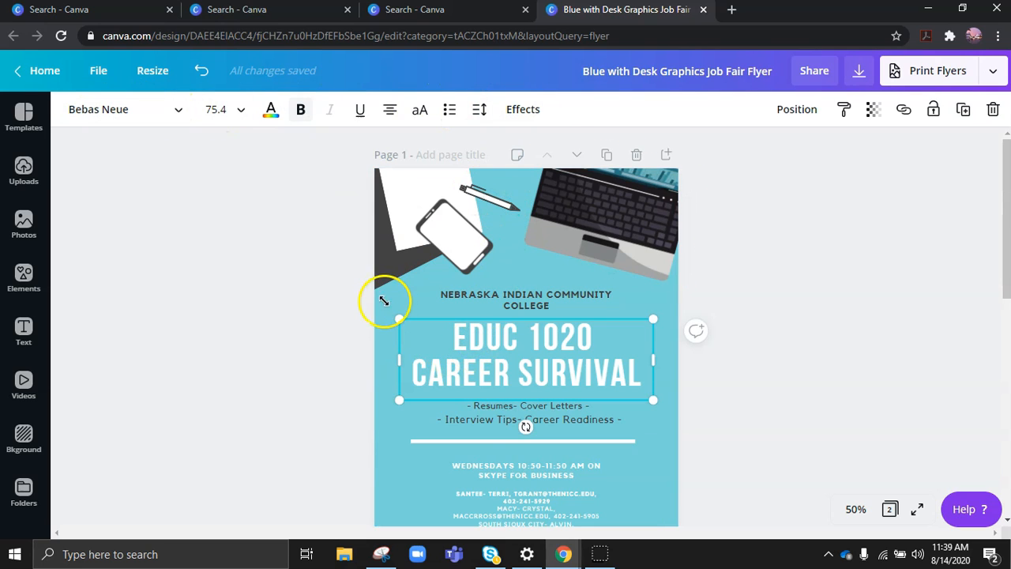
# Step: Try several blues from the NICC Colors palette as page 1's background and keep the bright medium blue
pyautogui.click(385, 446)
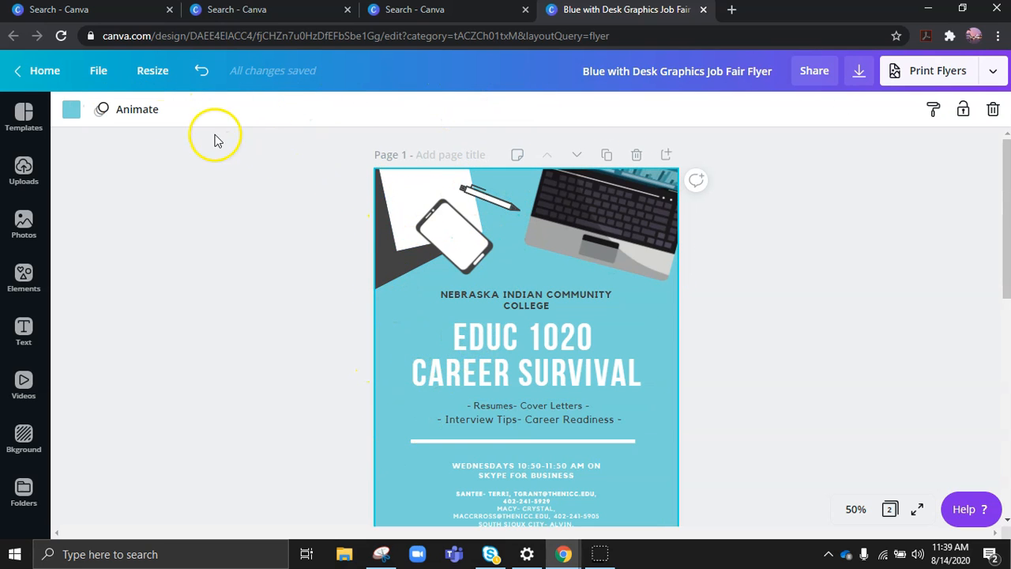
pyautogui.click(71, 110)
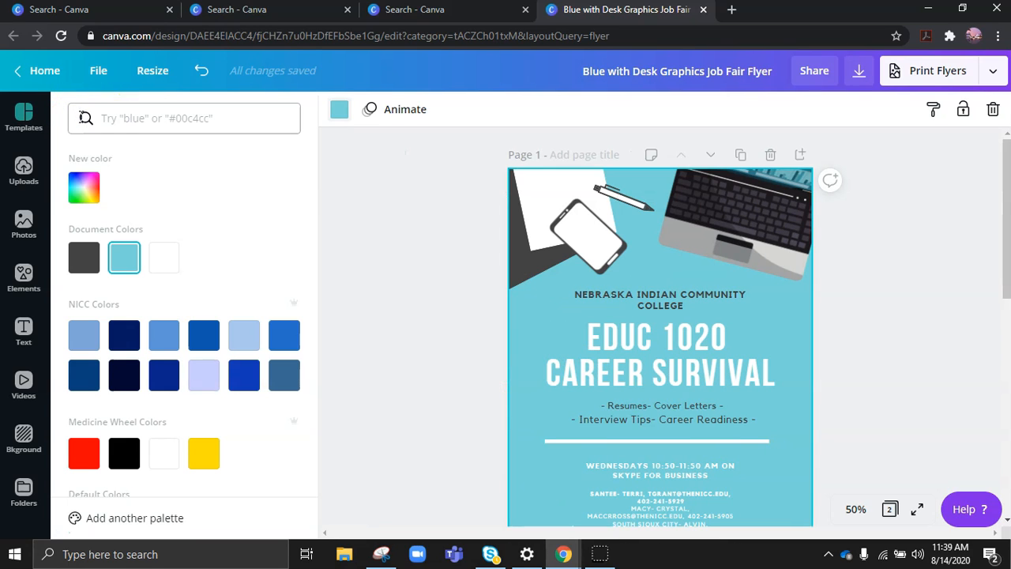
pyautogui.click(84, 375)
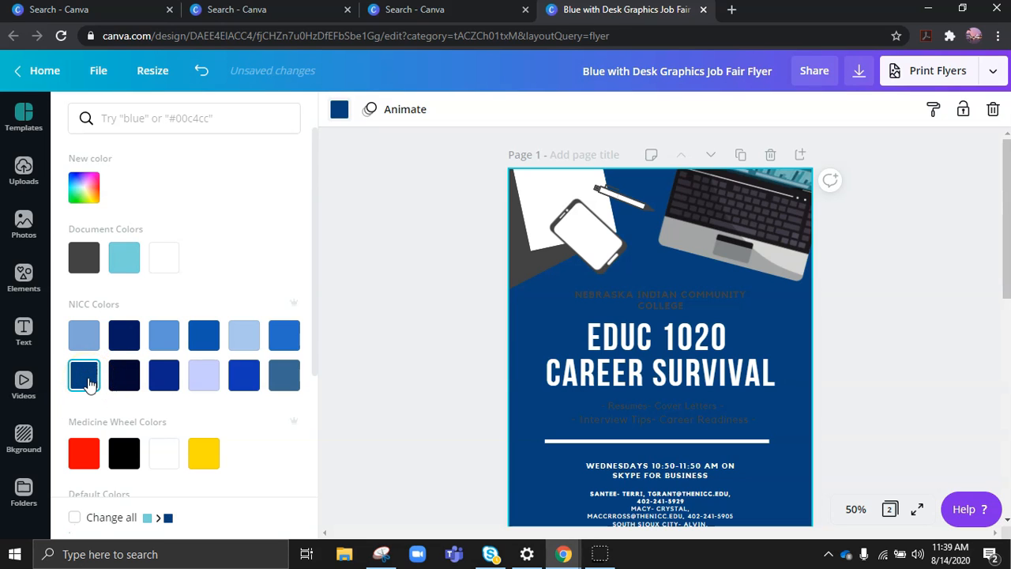
pyautogui.click(283, 376)
pyautogui.click(243, 337)
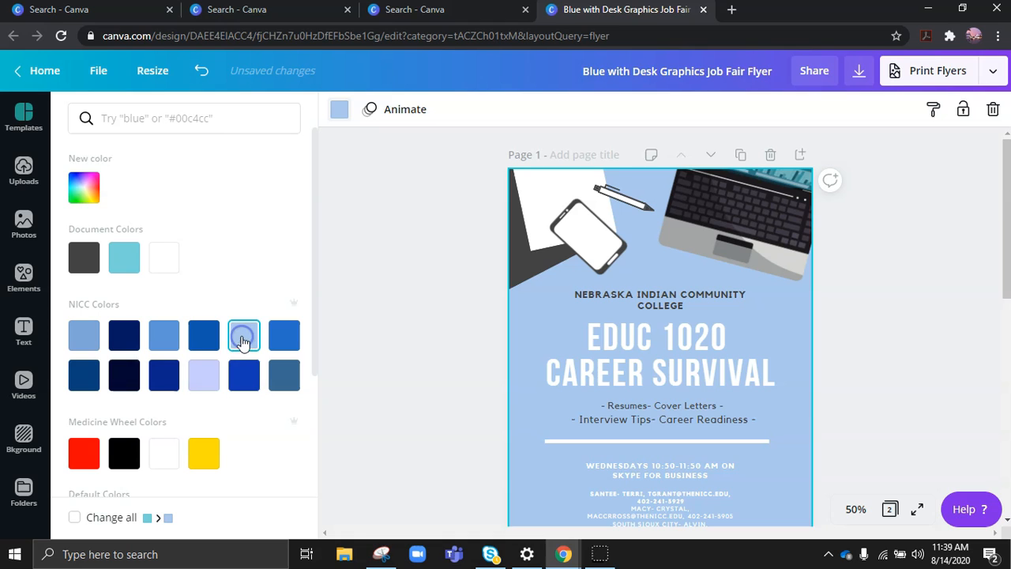
pyautogui.click(84, 335)
pyautogui.click(286, 339)
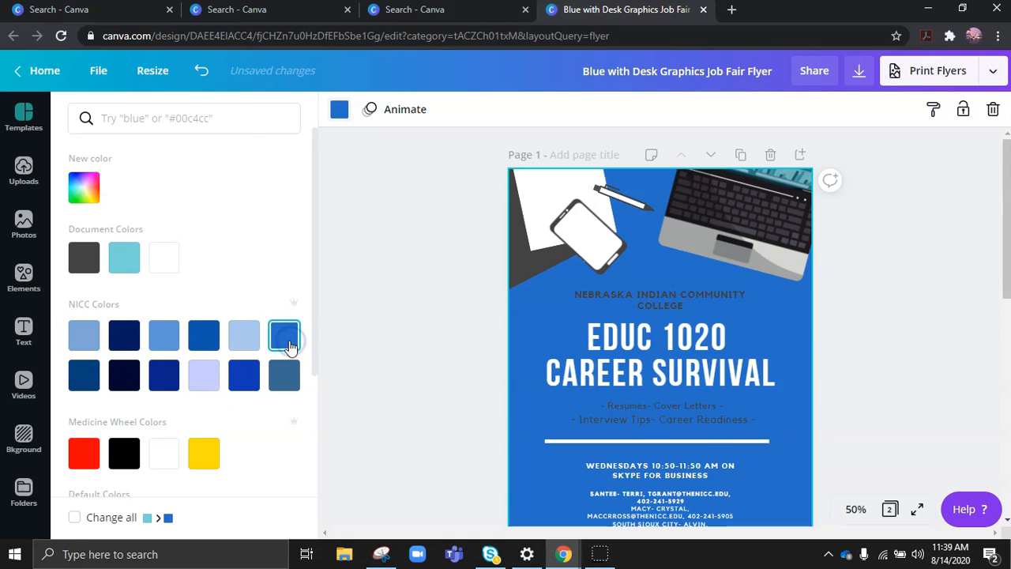
# Step: Recolour the tagline and the "NEBRASKA INDIAN COMMUNITY COLLEGE" text black from the Medicine Wheel Colors palette
pyautogui.scroll(-2, 634, 356)
pyautogui.click(634, 355)
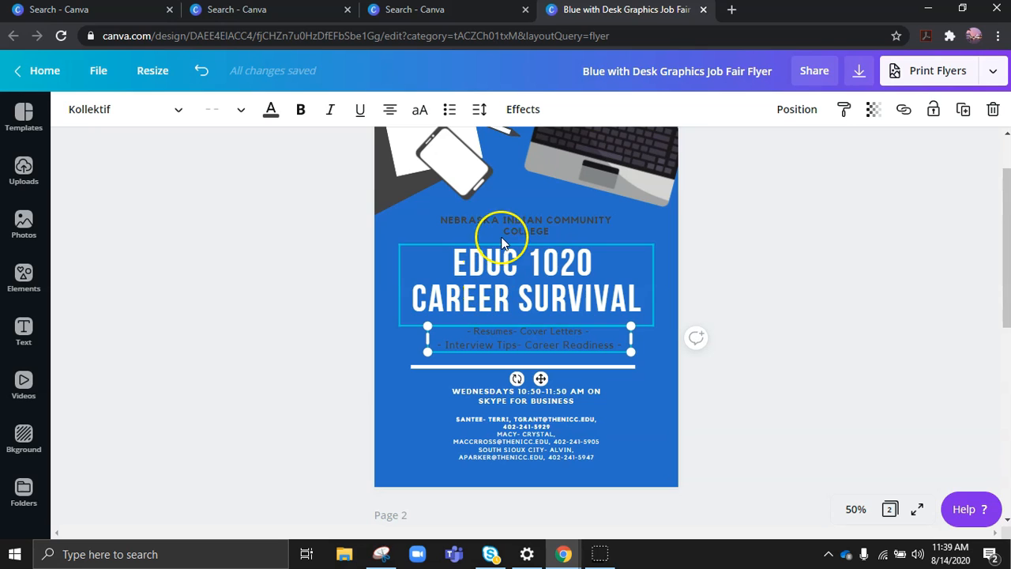
pyautogui.click(271, 109)
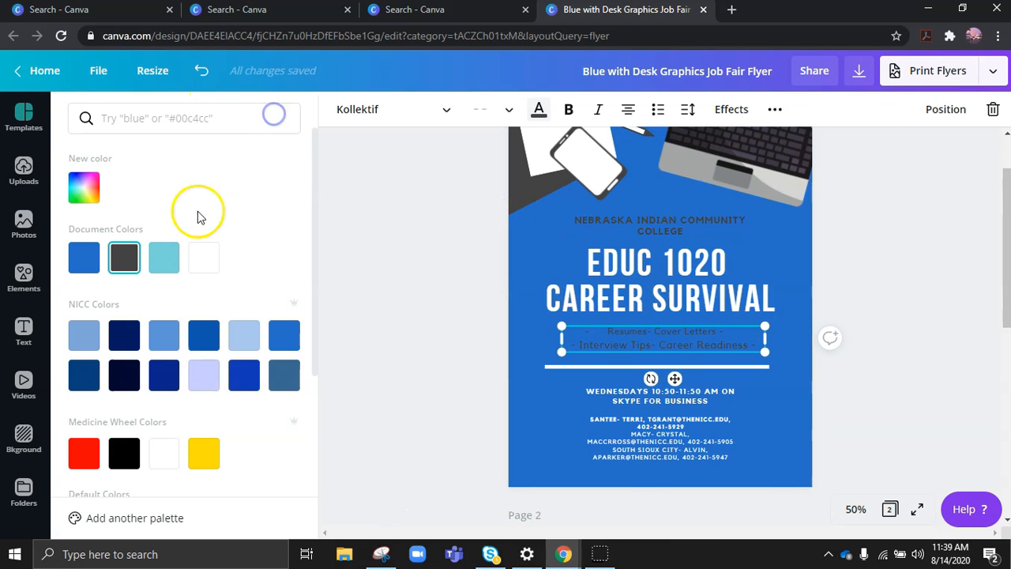
pyautogui.click(124, 456)
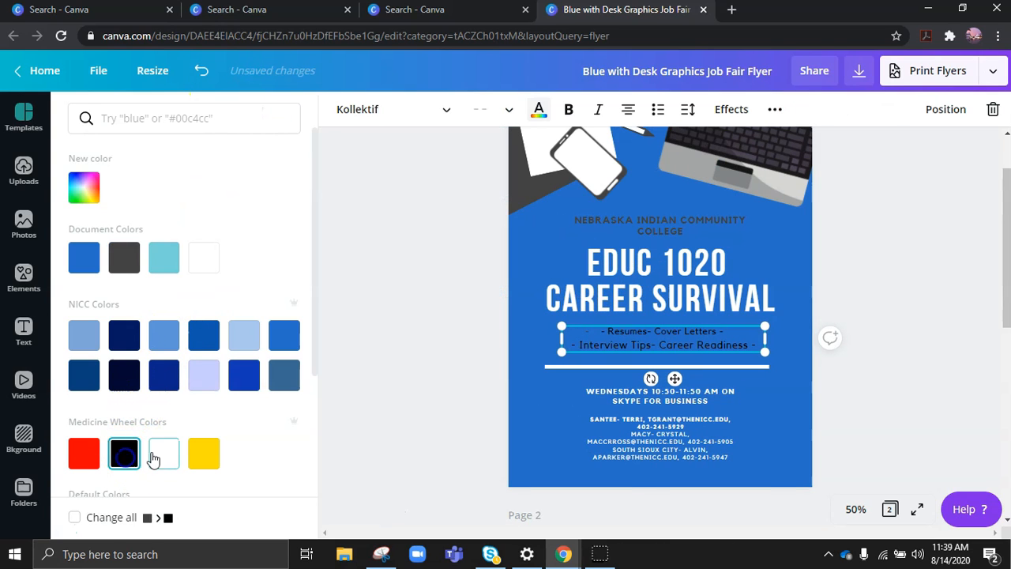
pyautogui.click(660, 225)
pyautogui.click(124, 454)
pyautogui.click(433, 341)
# Step: Add the round NICC logo from the uploaded images to page 1 of the flyer
pyautogui.scroll(1, 708, 378)
pyautogui.scroll(-1, 669, 385)
pyautogui.scroll(1, 439, 392)
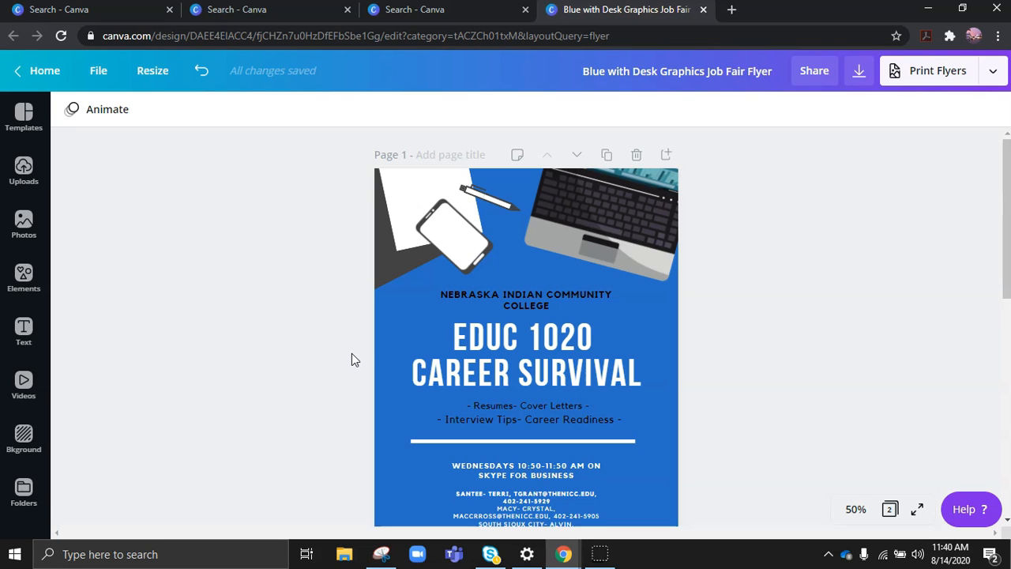
pyautogui.scroll(-1, 352, 360)
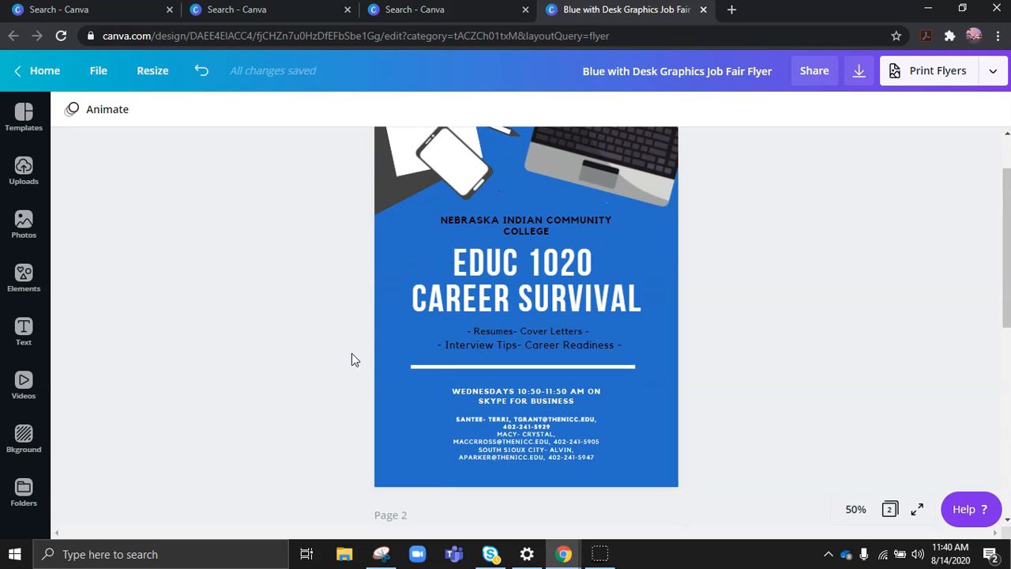
pyautogui.click(25, 177)
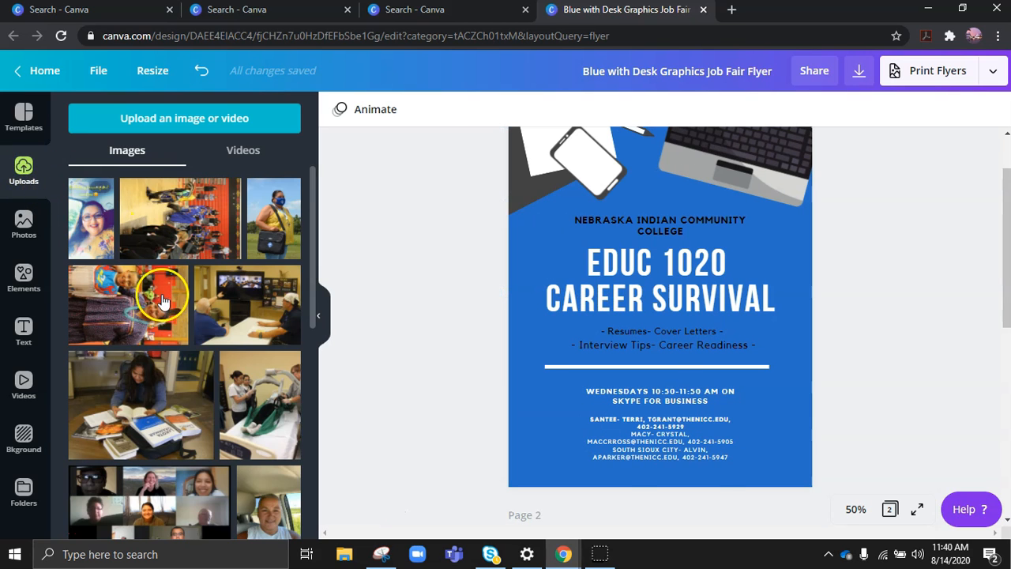
pyautogui.scroll(-10, 217, 371)
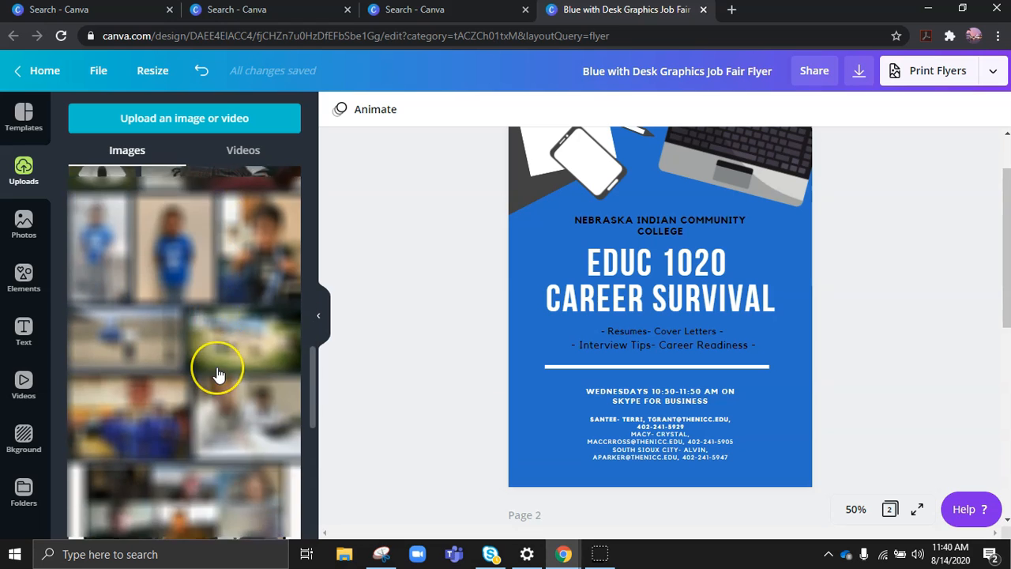
pyautogui.scroll(-5, 216, 371)
pyautogui.click(116, 479)
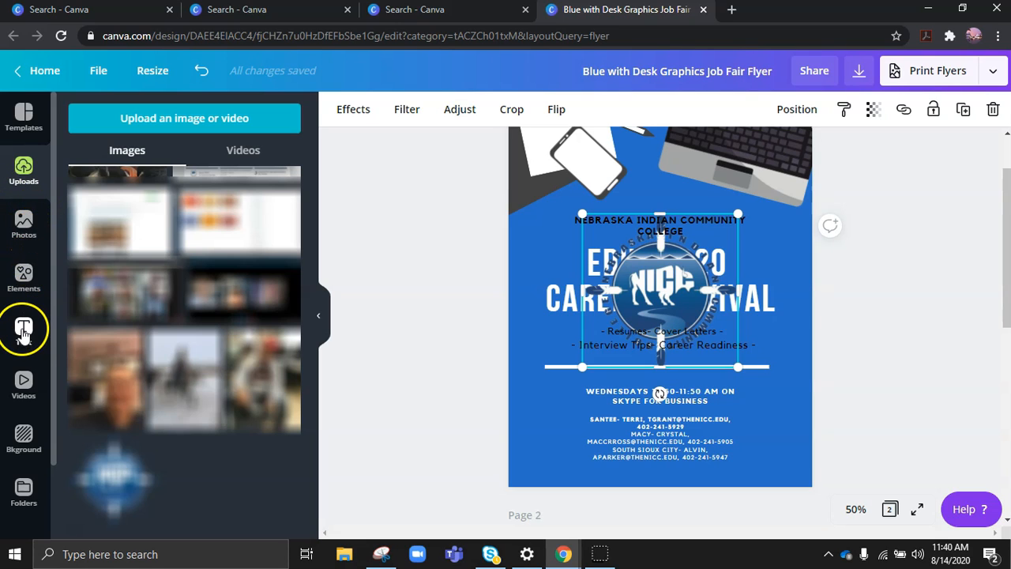
pyautogui.click(318, 321)
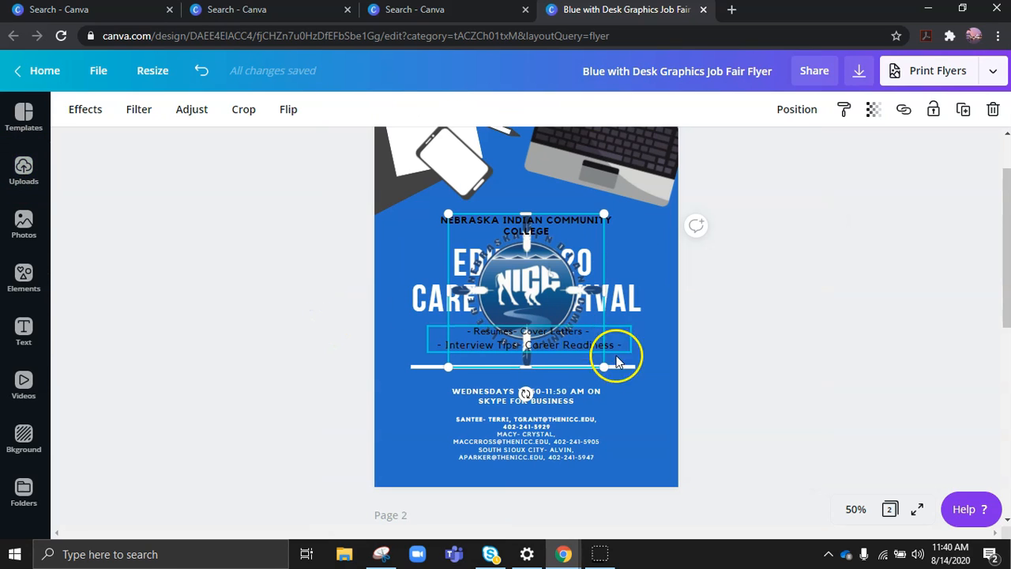
# Step: Shrink the NICC logo into the flyer's lower-left corner below the divider and shift the schedule and contact text right beside it
pyautogui.moveTo(603, 365); pyautogui.dragTo(527, 292)
pyautogui.moveTo(495, 256); pyautogui.dragTo(434, 422)
pyautogui.moveTo(533, 427); pyautogui.dragTo(562, 426)
pyautogui.moveTo(423, 419); pyautogui.dragTo(436, 417)
pyautogui.moveTo(608, 436); pyautogui.dragTo(620, 436)
pyautogui.moveTo(443, 427); pyautogui.dragTo(448, 424)
pyautogui.click(830, 397)
pyautogui.scroll(1, 839, 412)
pyautogui.scroll(-1, 837, 414)
pyautogui.scroll(1, 547, 432)
pyautogui.moveTo(1006, 232); pyautogui.dragTo(1006, 245)
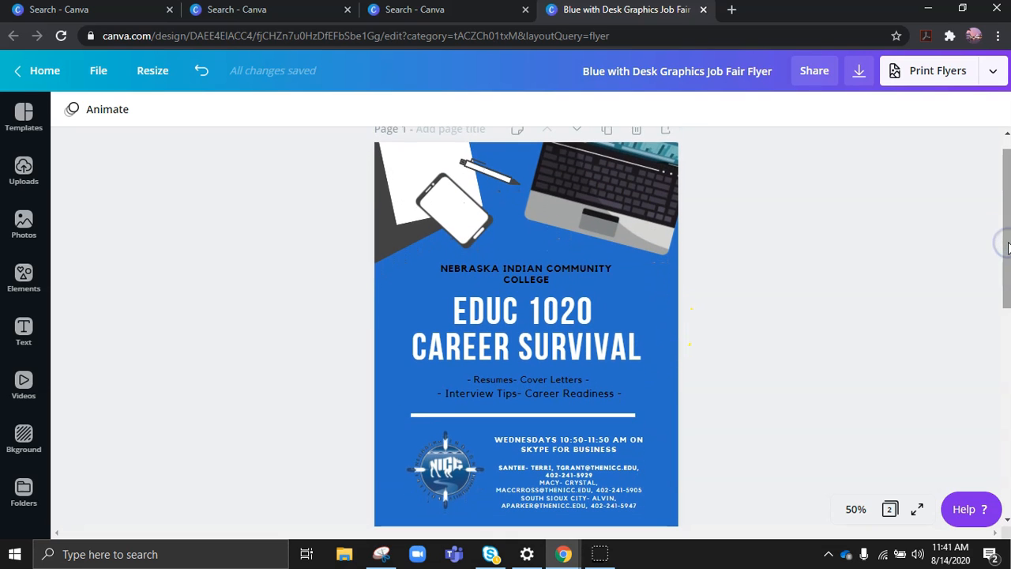
pyautogui.click(834, 230)
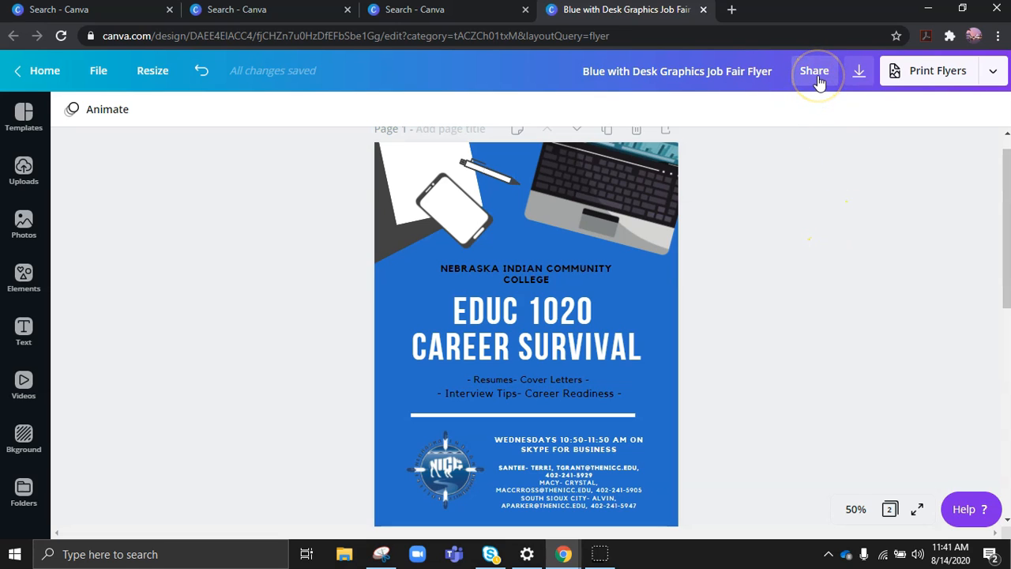
# Step: Rename the design as "Career Survival Flyer"
pyautogui.click(725, 69)
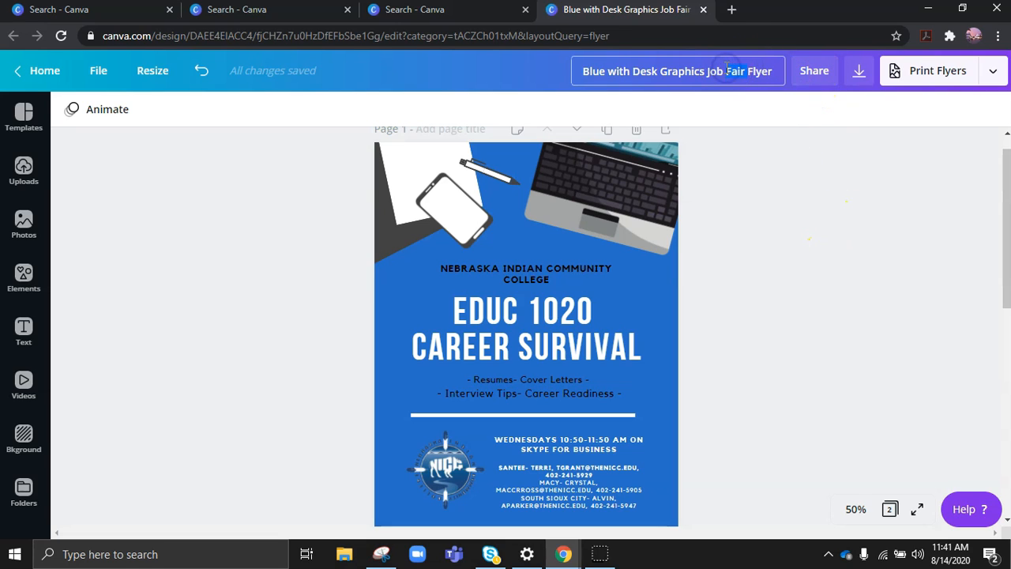
pyautogui.write('cARE')
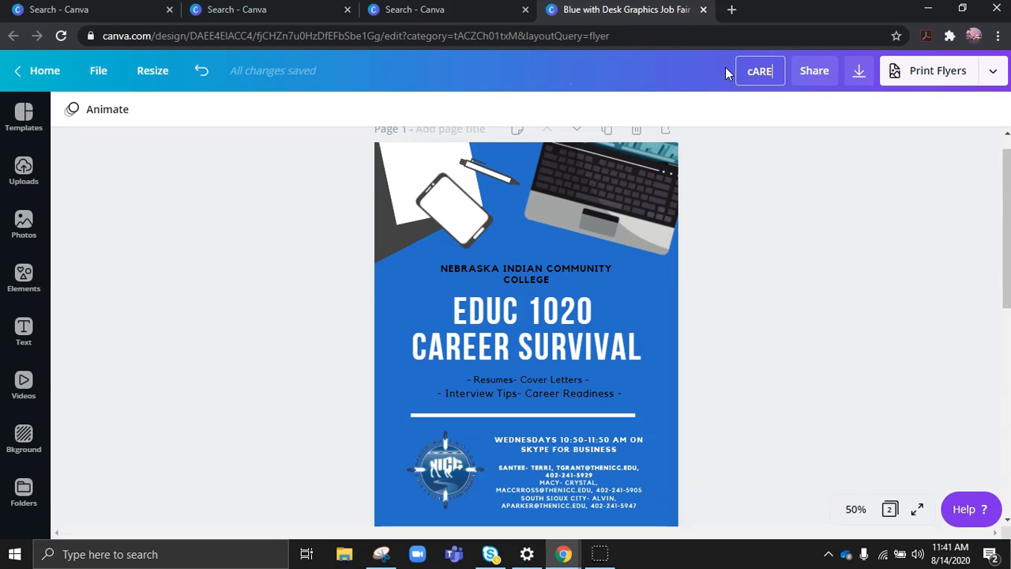
pyautogui.write('er Survival Flyer')
pyautogui.click(795, 195)
# Step: Check the sharing permission choices for the NICC Canva Collaborators team and leave the sharing options unedited
pyautogui.click(866, 84)
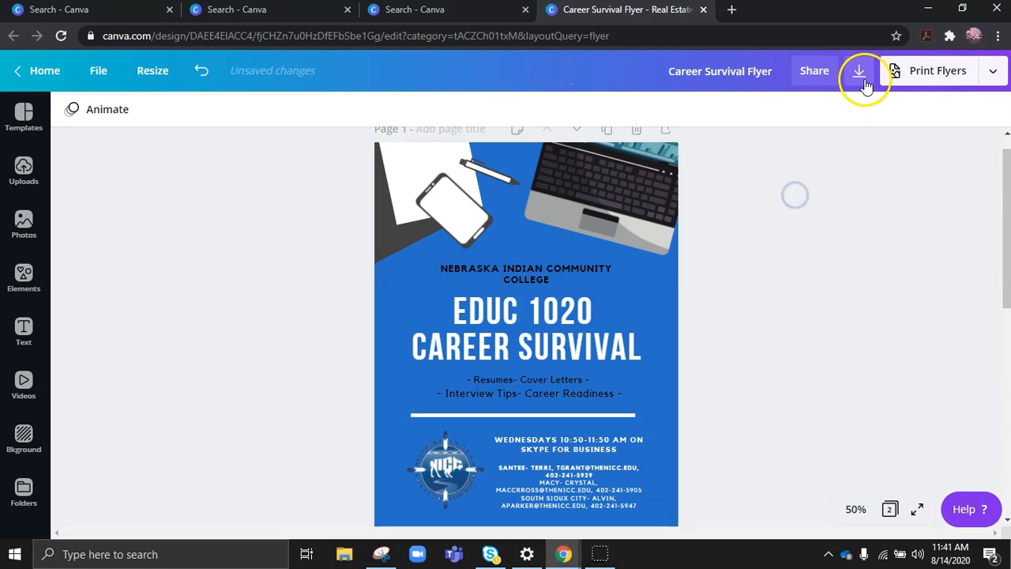
pyautogui.click(814, 79)
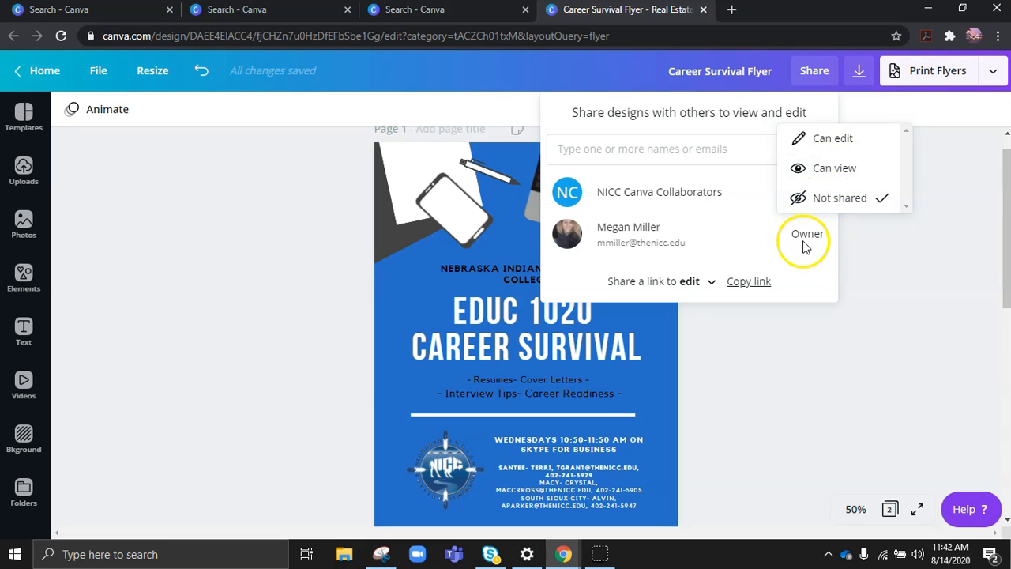
pyautogui.click(900, 271)
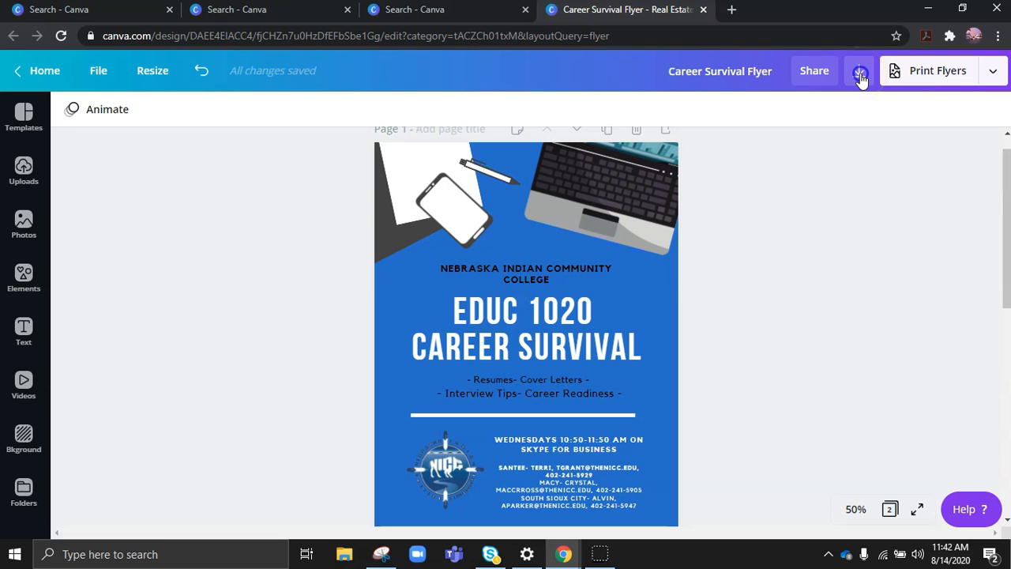
# Step: Download all pages of the flyer as PNG and dismiss the saved-design message
pyautogui.click(860, 73)
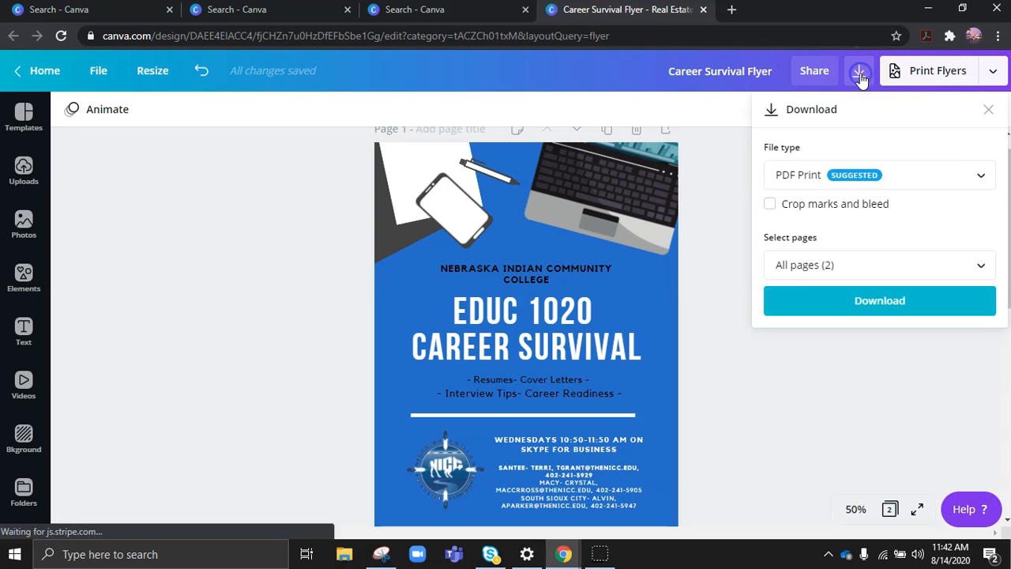
pyautogui.click(880, 180)
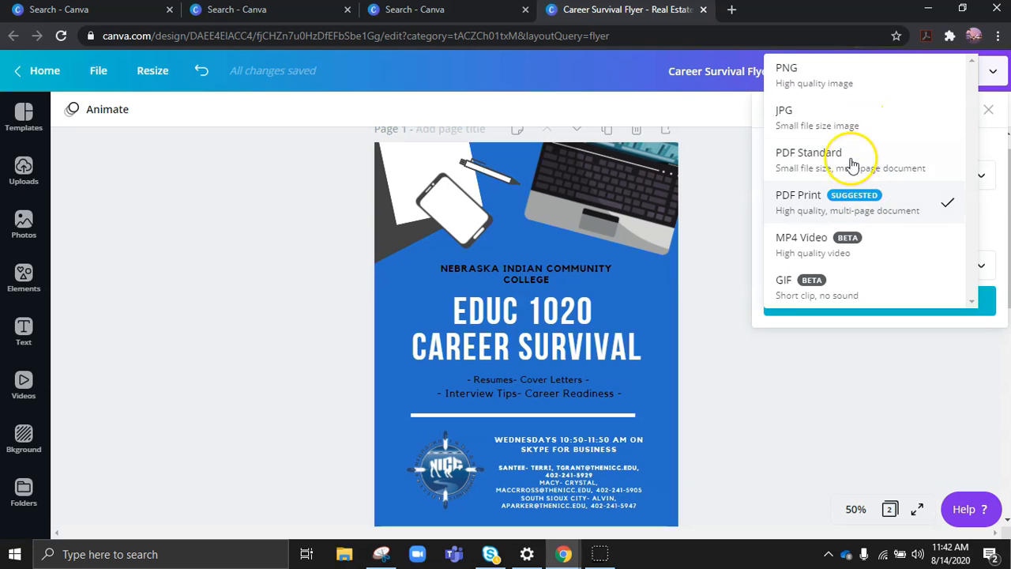
pyautogui.click(833, 87)
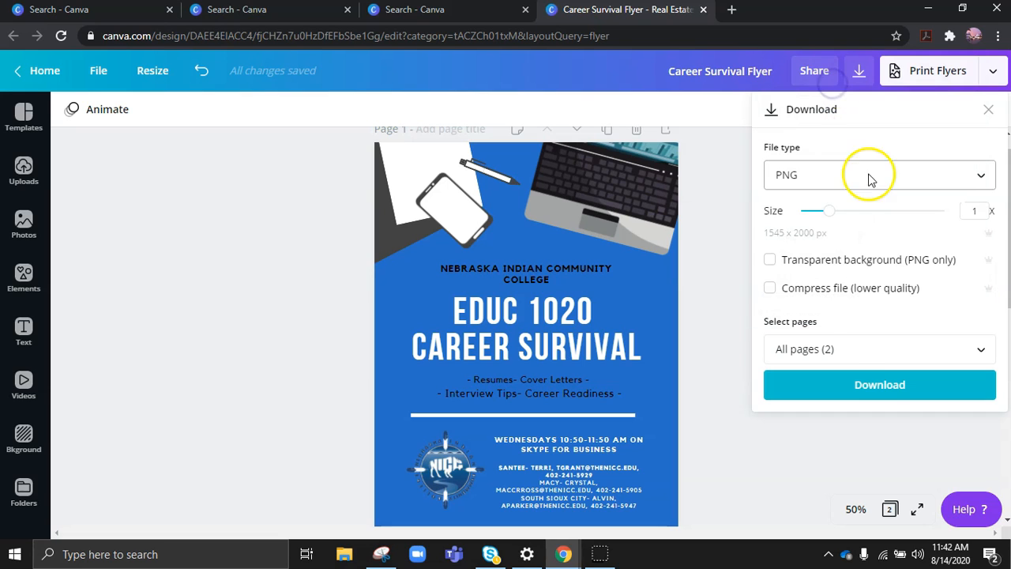
pyautogui.click(852, 395)
pyautogui.click(854, 393)
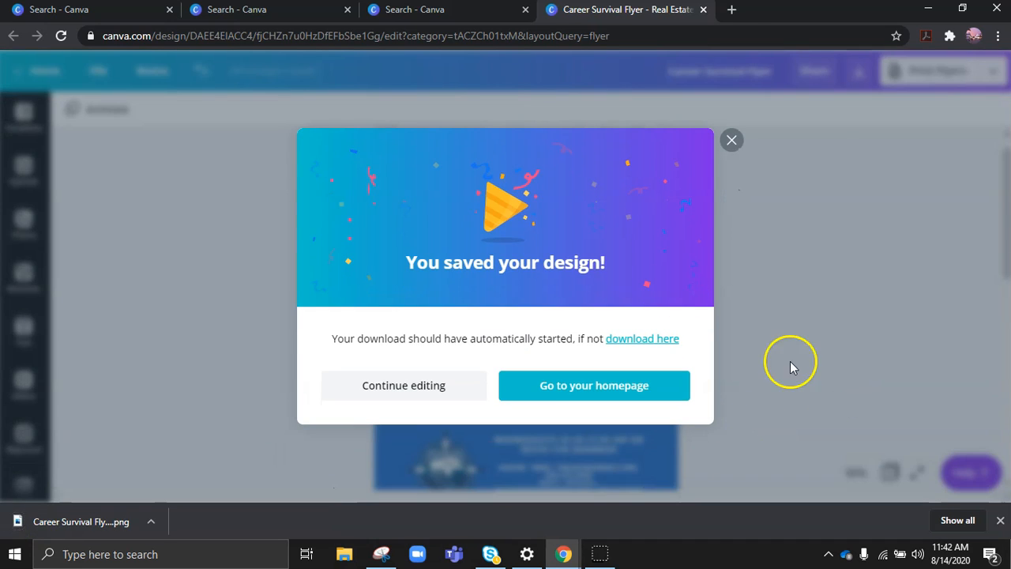
pyautogui.click(793, 367)
# Step: Open the downloaded flyer PNG in Photos to check it, and return to the Canva design
pyautogui.click(131, 523)
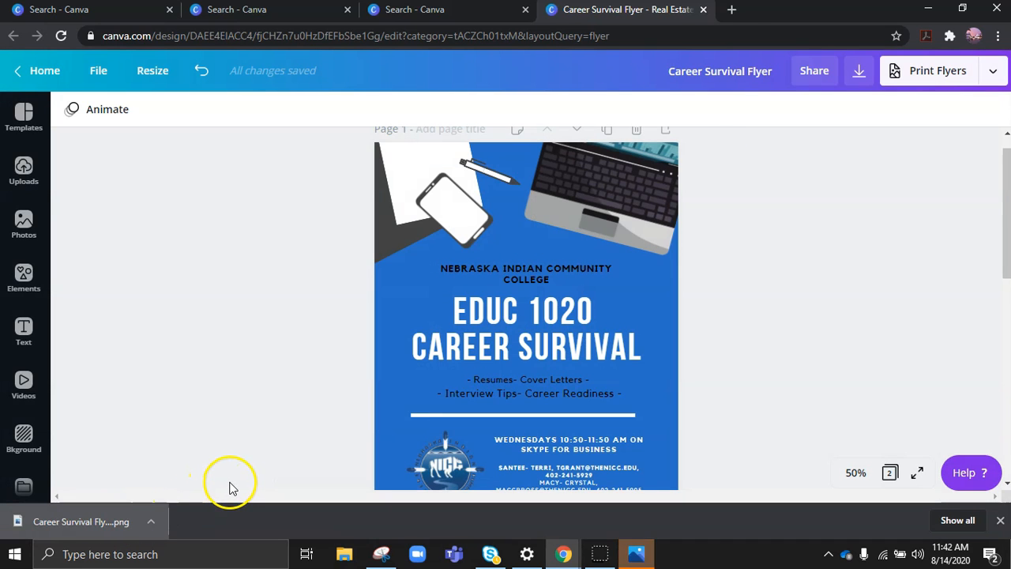
pyautogui.click(636, 553)
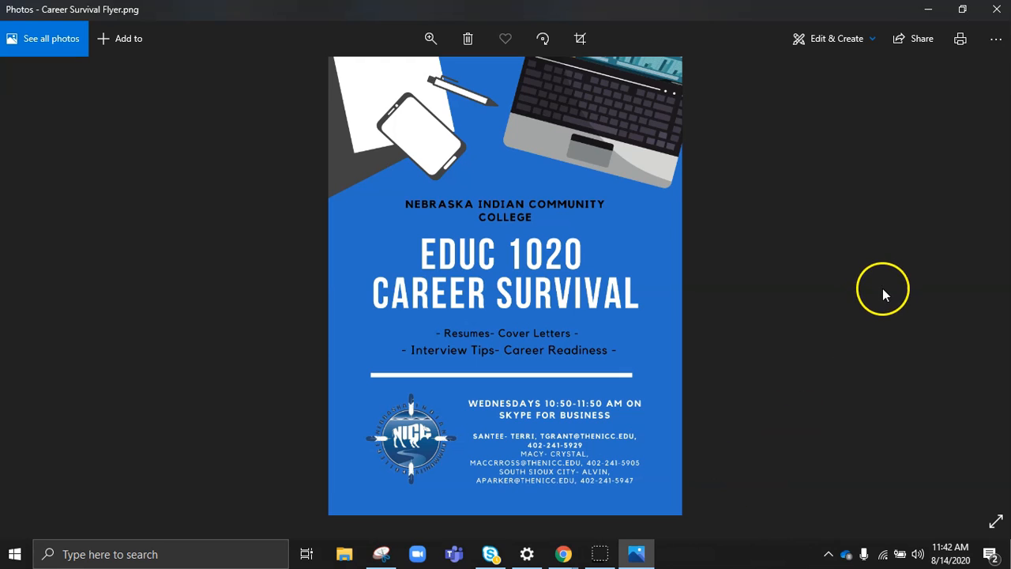
pyautogui.click(928, 9)
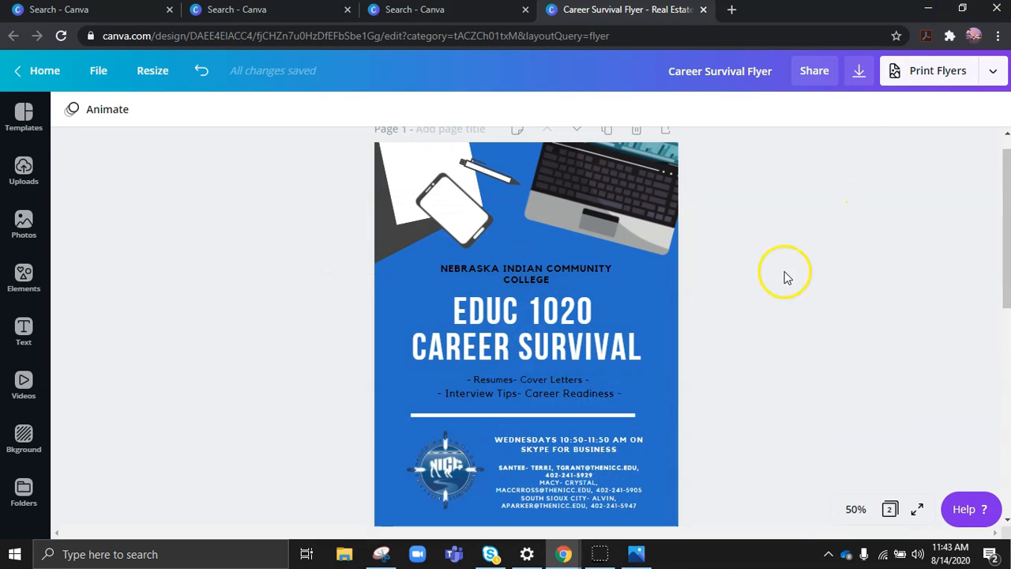